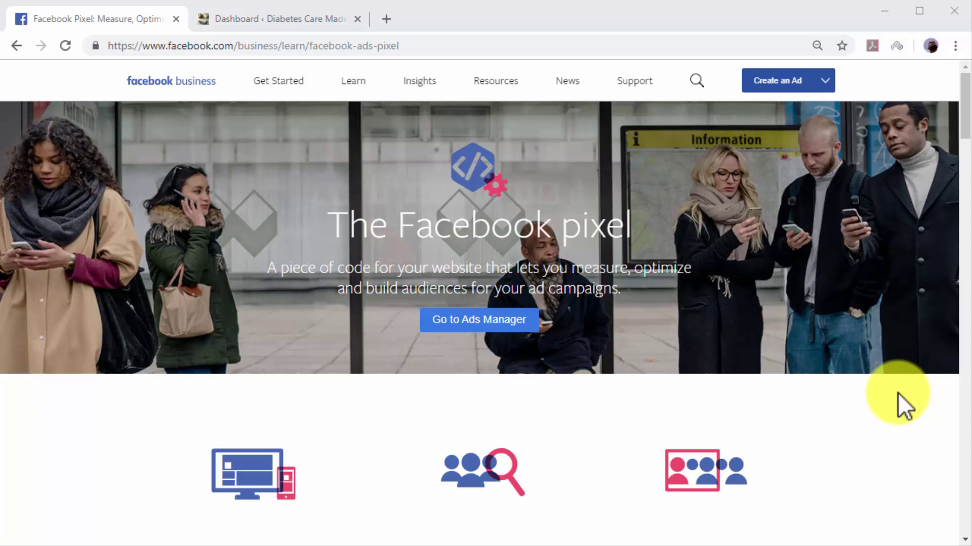
Step: Load facebook.com/ads/manager and go to the Pixels page in Events Manager
scroll(897, 394, down, 5)
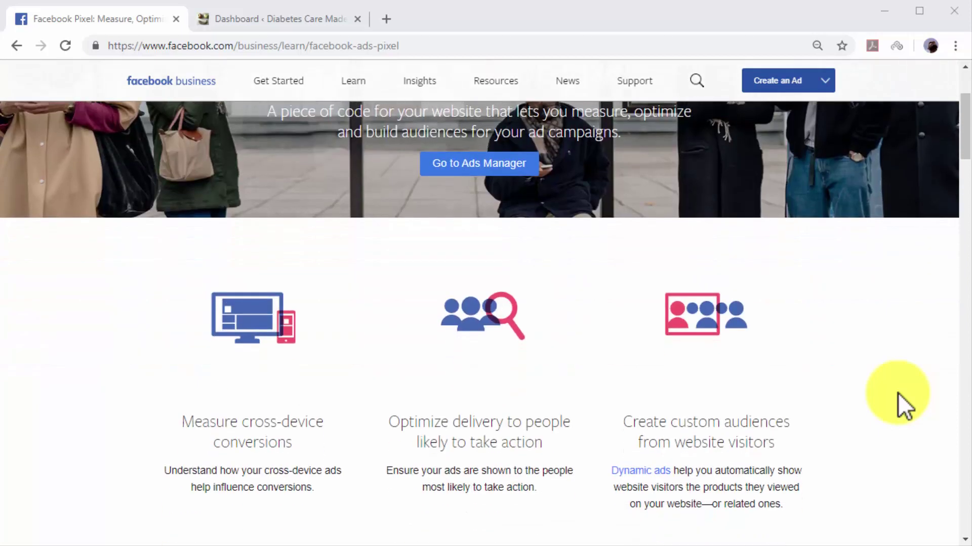
scroll(898, 392, down, 1)
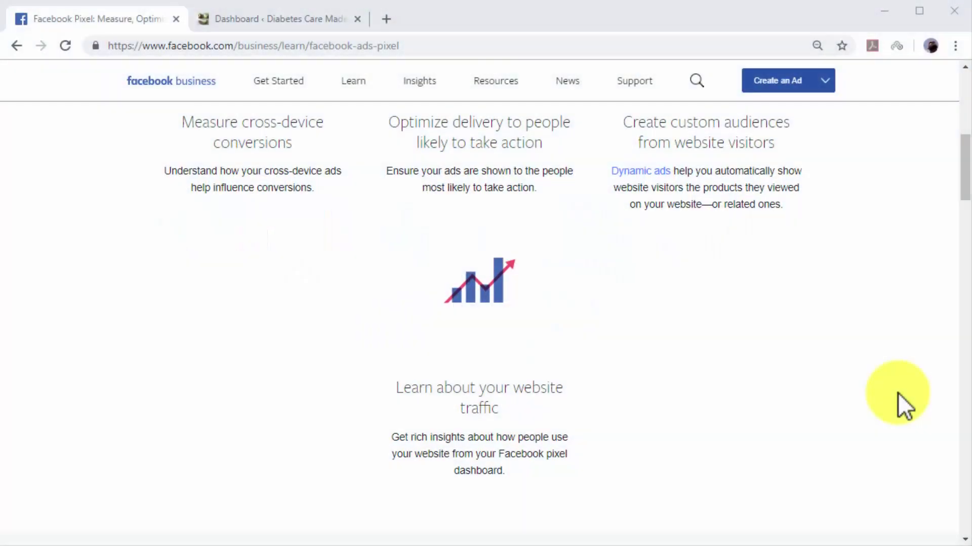
scroll(898, 394, down, 2)
scroll(897, 392, down, 8)
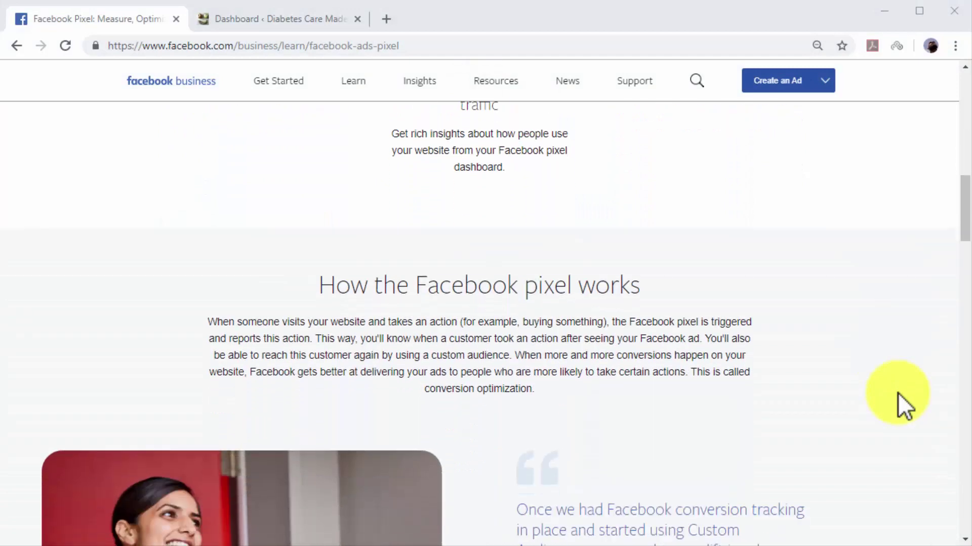
scroll(898, 393, down, 1)
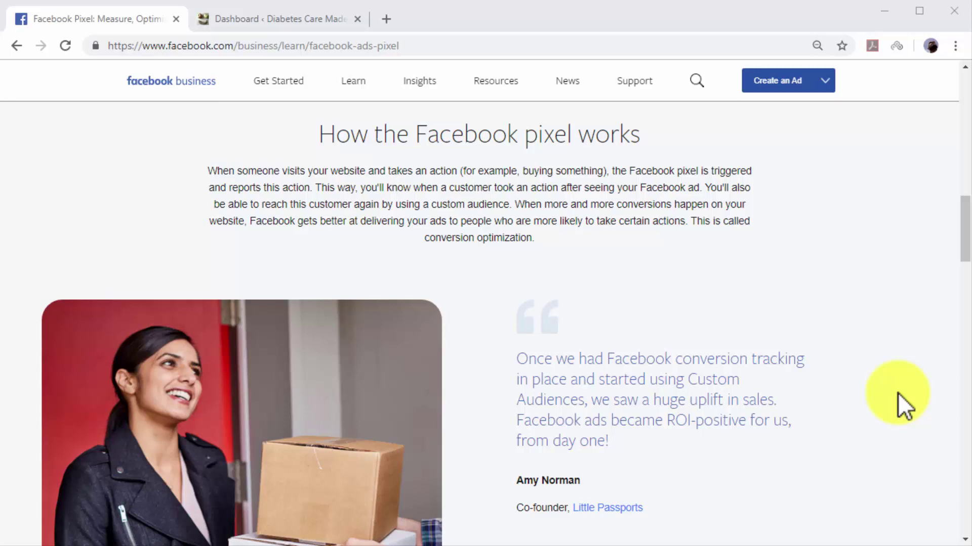
scroll(897, 393, down, 7)
scroll(898, 393, down, 9)
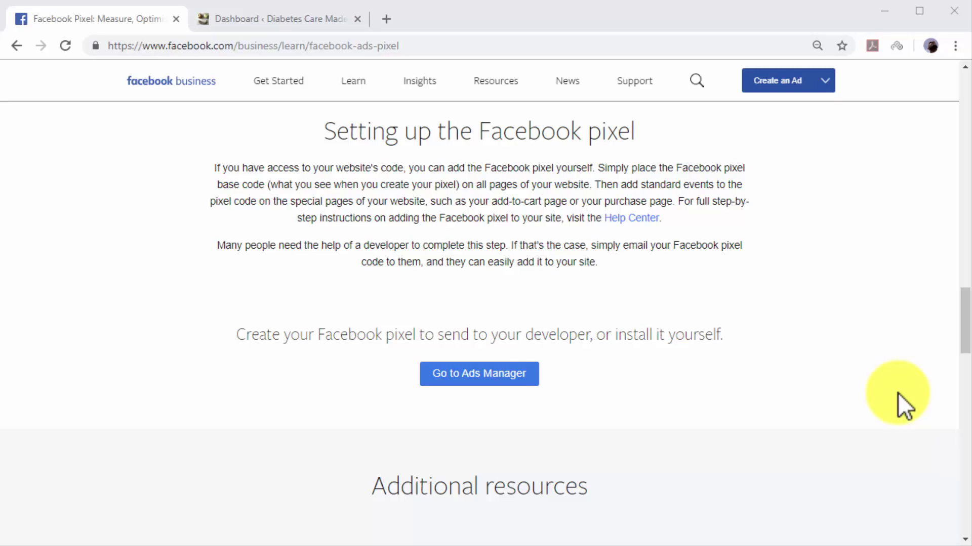
click(623, 49)
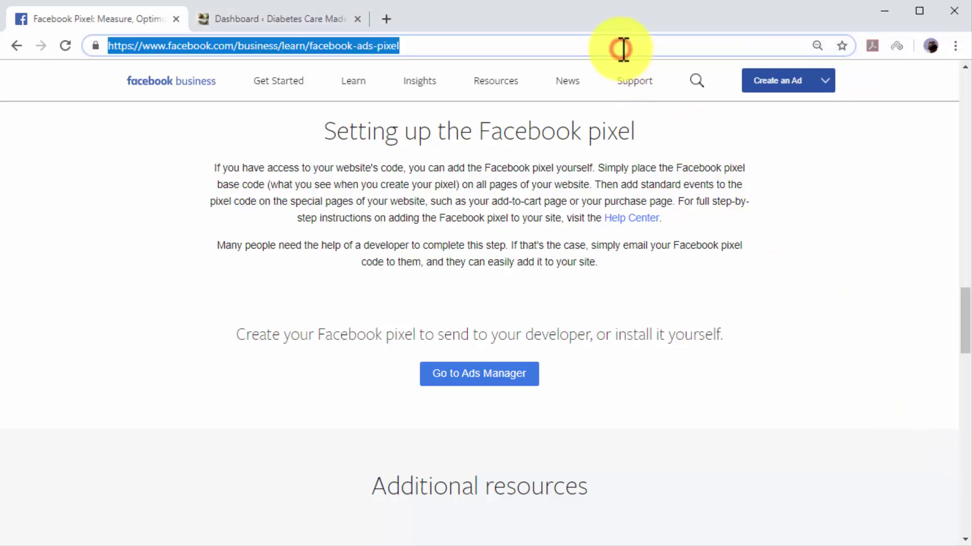
text(https://www.facebook.com/ads/manager)
key(Return)
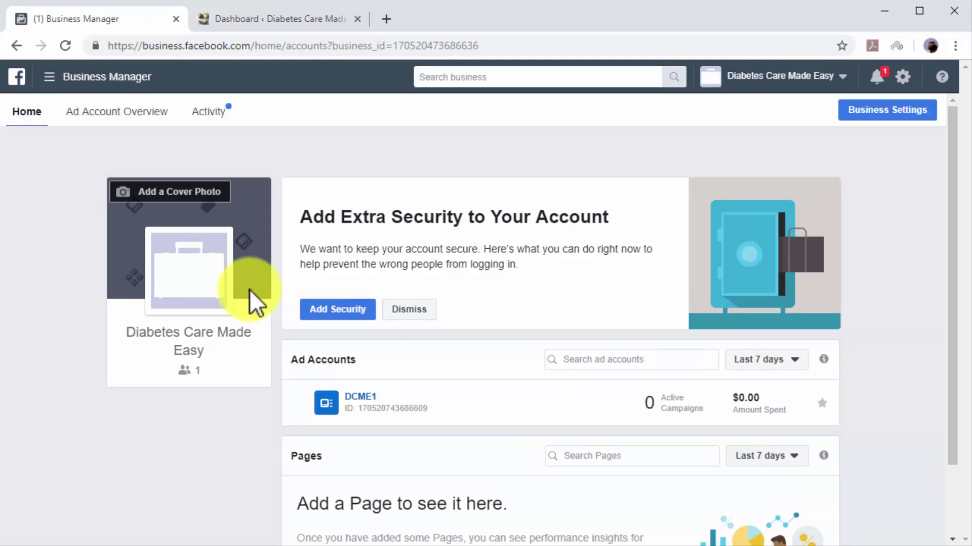
click(52, 80)
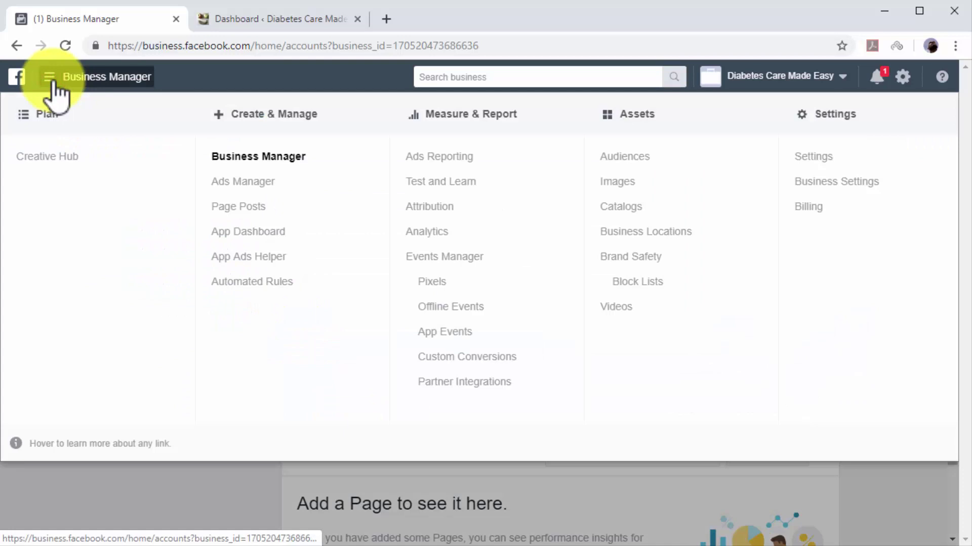
click(423, 282)
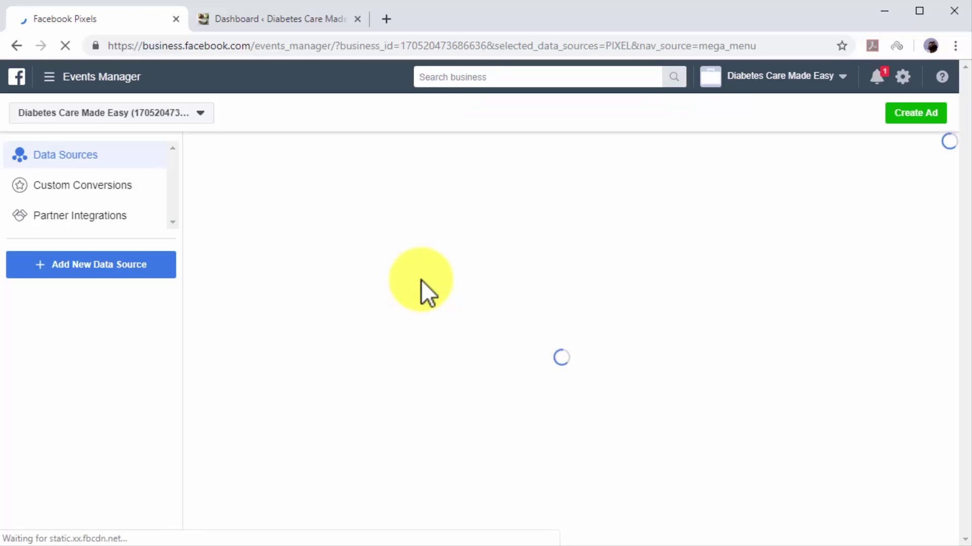
Step: Add a Facebook Pixel data source, replacing the default name with the owner's pixel name
click(143, 273)
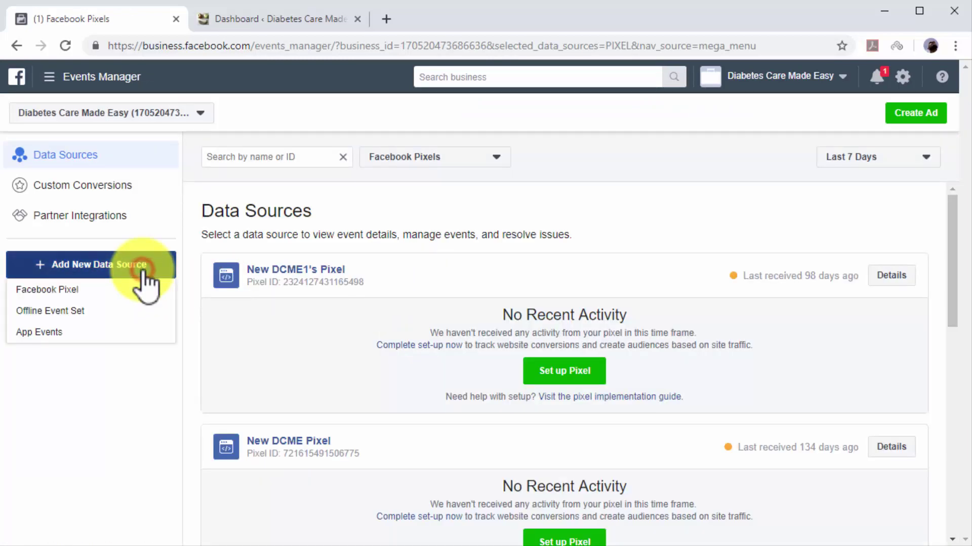
click(142, 291)
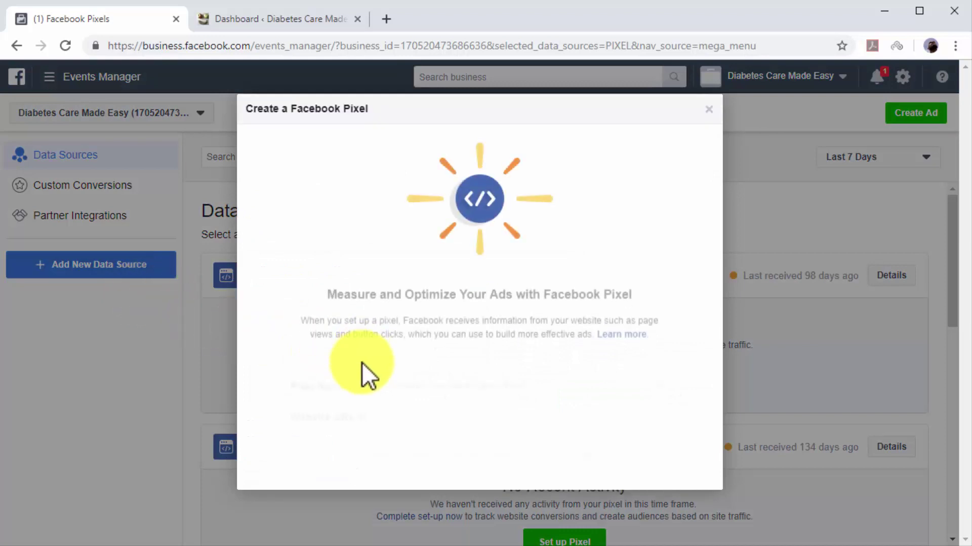
click(543, 364)
key(ctrl+a)
key(BackSpace)
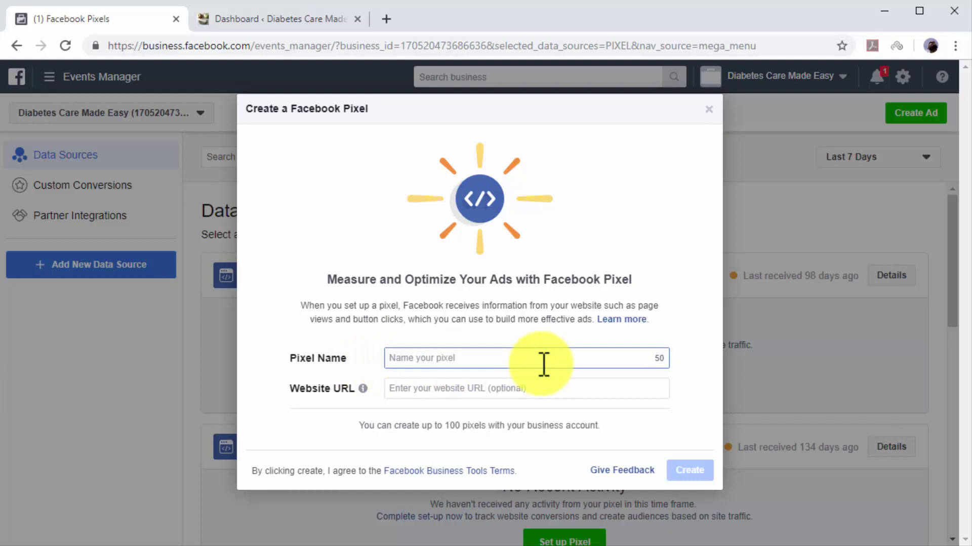
text(Jamie F Pixel)
click(688, 472)
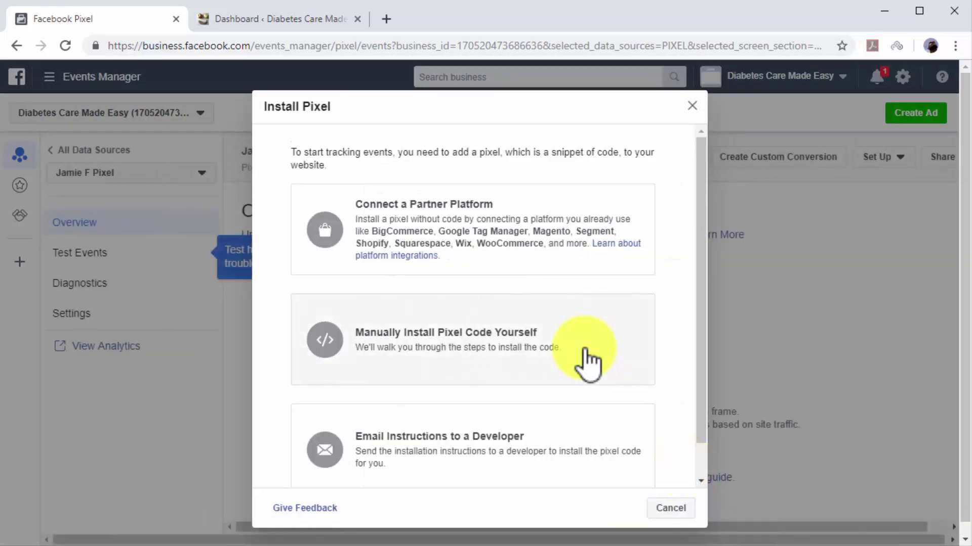
Step: Choose manual installation and copy the pixel's full base code from step 2
click(584, 356)
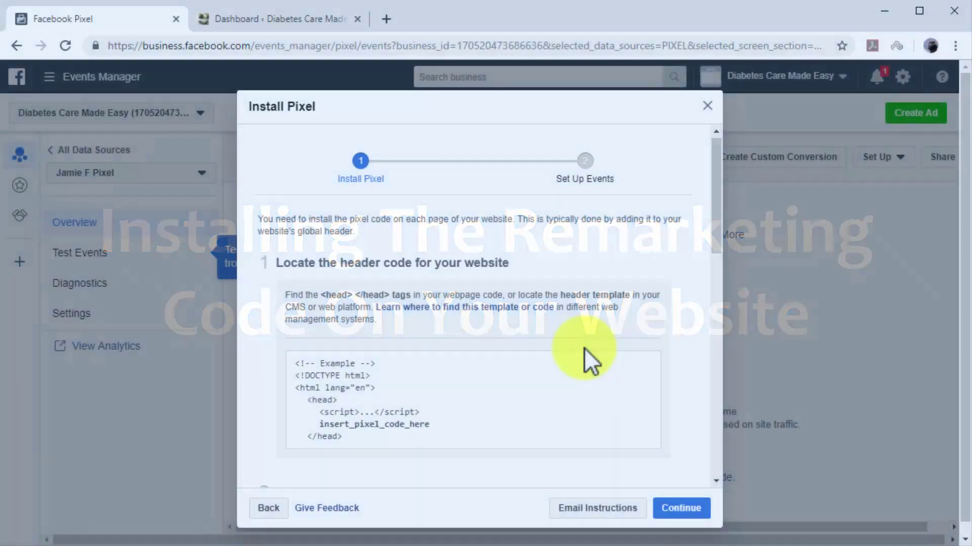
scroll(584, 348, down, 3)
scroll(585, 350, down, 3)
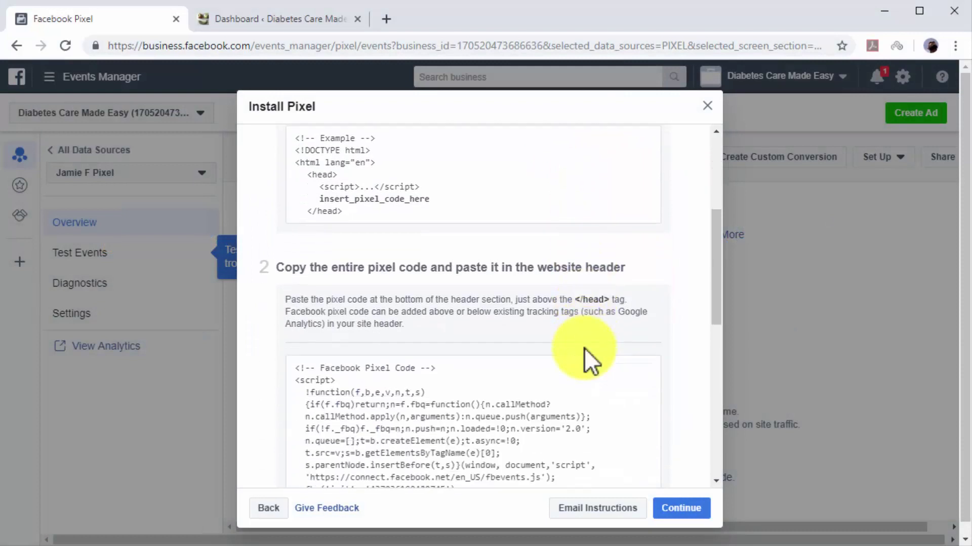
click(523, 408)
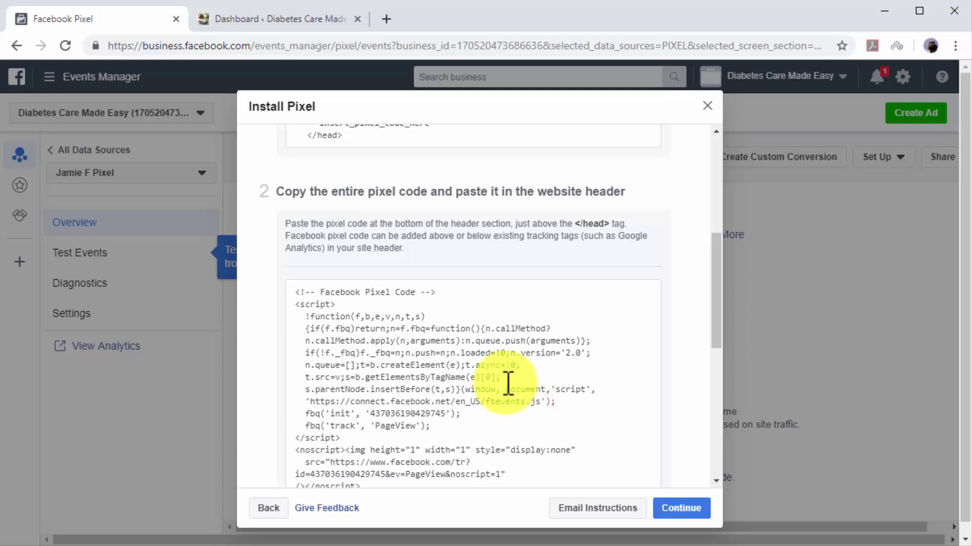
Step: Open the Twenty Sixteen theme's header.php in the WordPress theme file editor
click(315, 22)
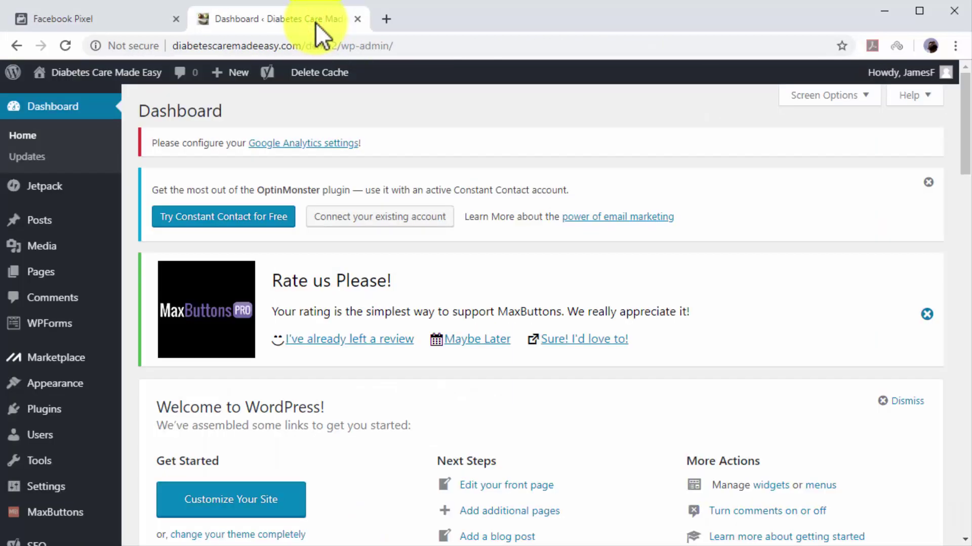
mouse_move(51, 383)
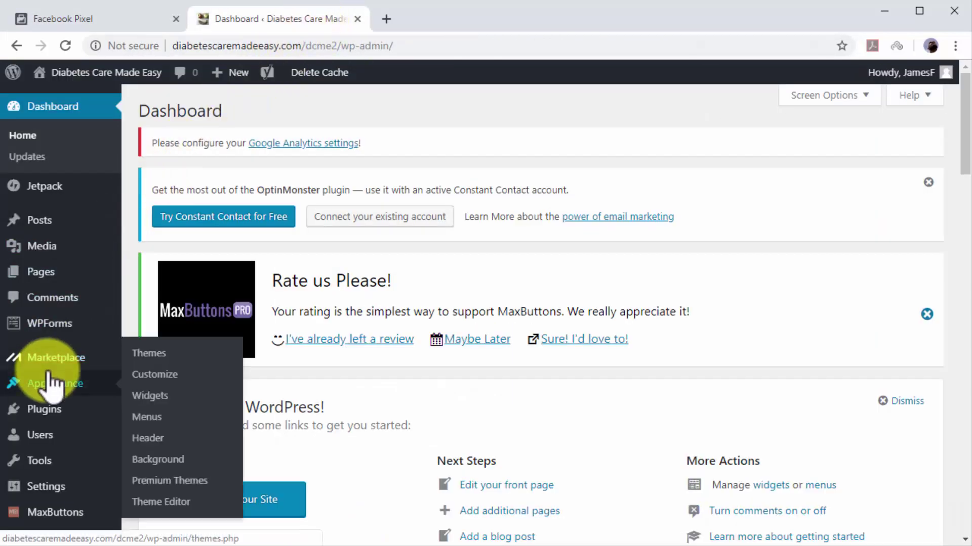
click(162, 498)
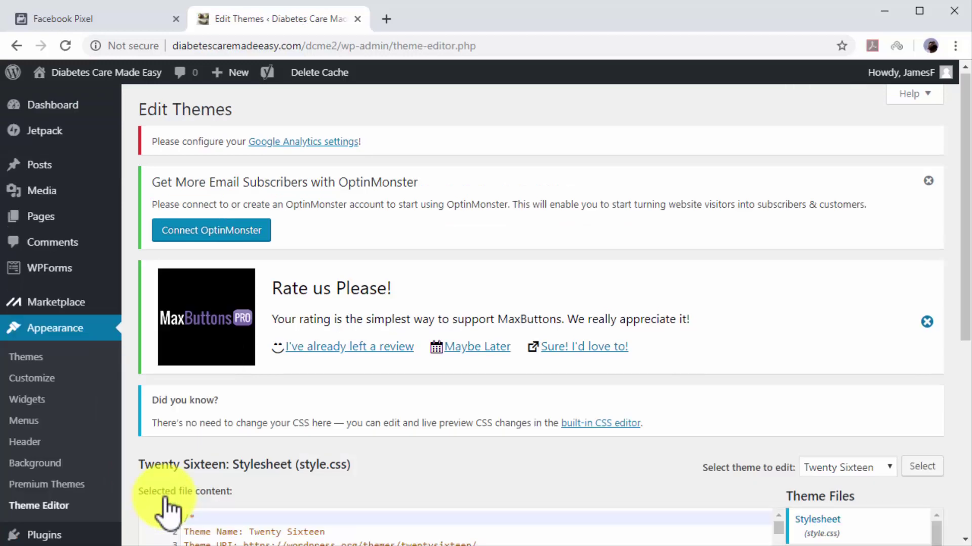
scroll(937, 485, down, 2)
scroll(937, 485, down, 2)
scroll(959, 498, down, 3)
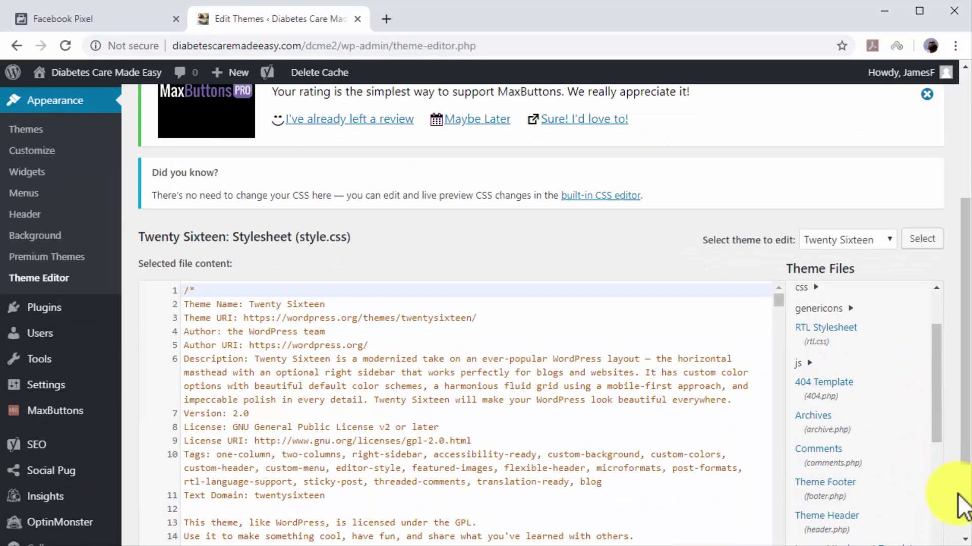
scroll(928, 411, down, 2)
click(879, 453)
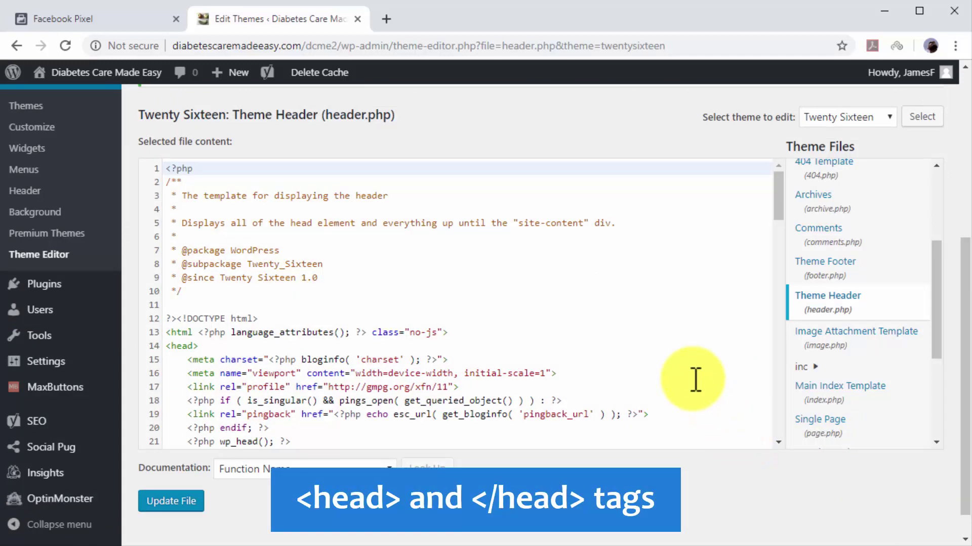
Step: Paste the pixel code on a new line after wp_head(), before </head>, and save header.php
scroll(695, 380, down, 3)
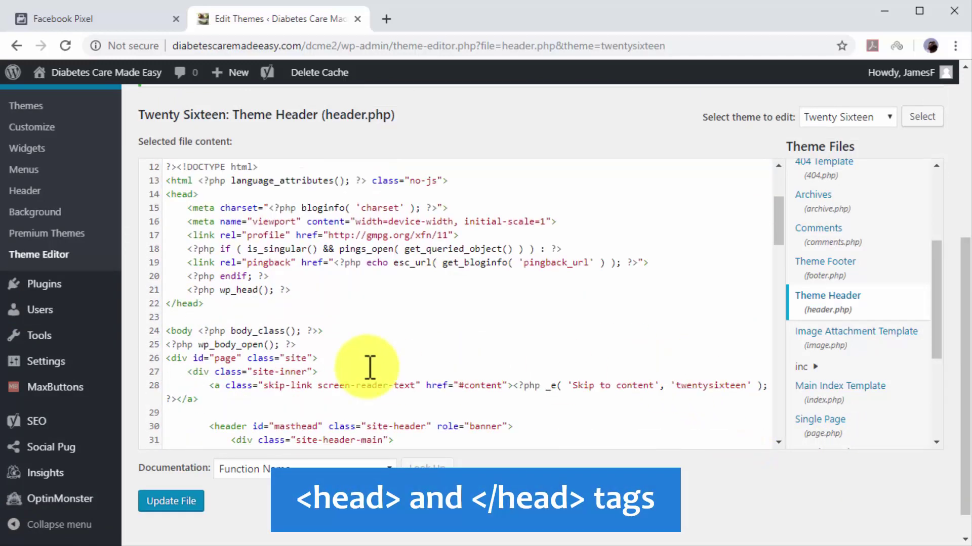
click(326, 291)
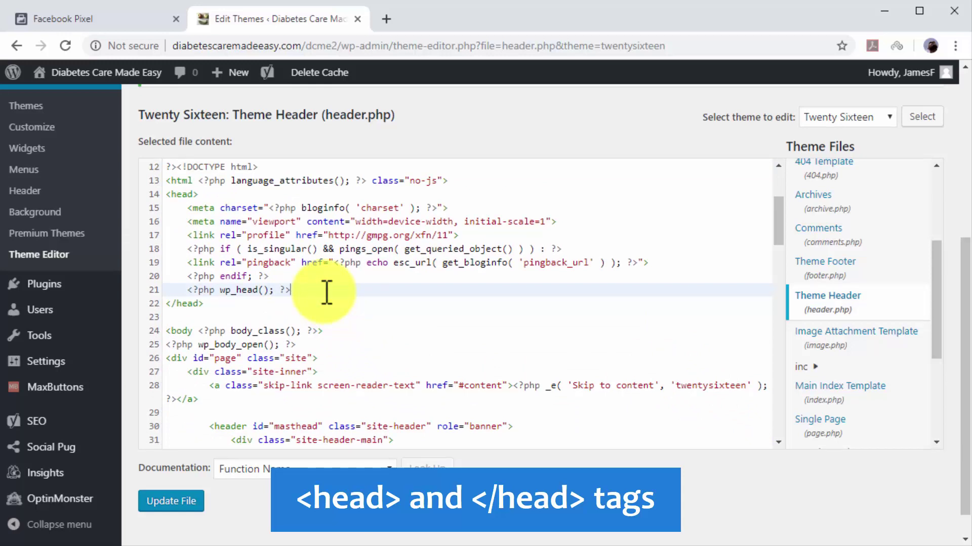
key(Return)
key(ctrl+v)
click(195, 500)
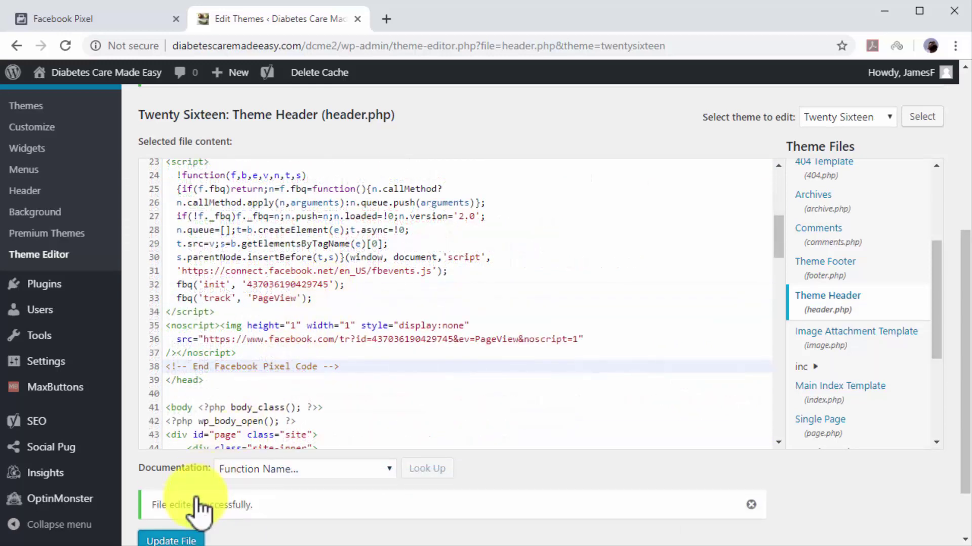
click(81, 20)
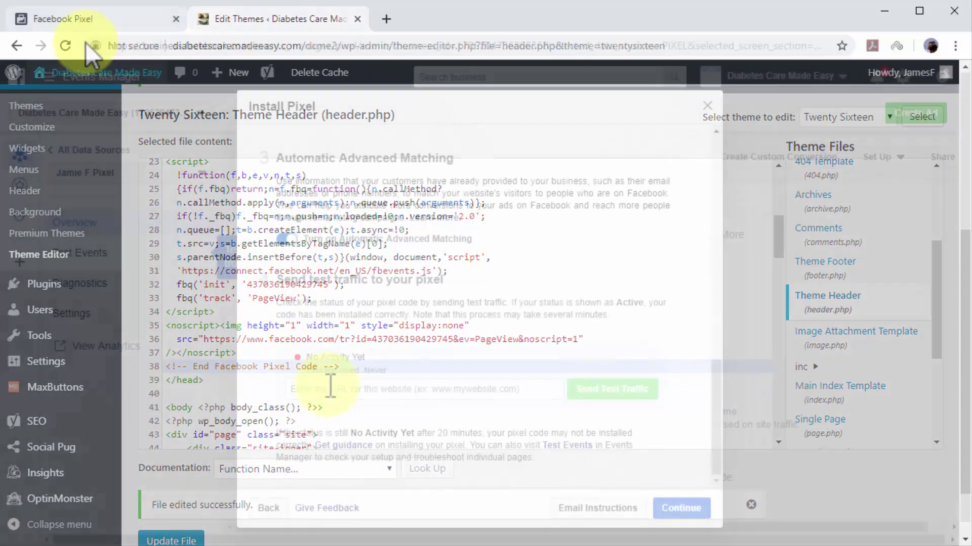
click(331, 389)
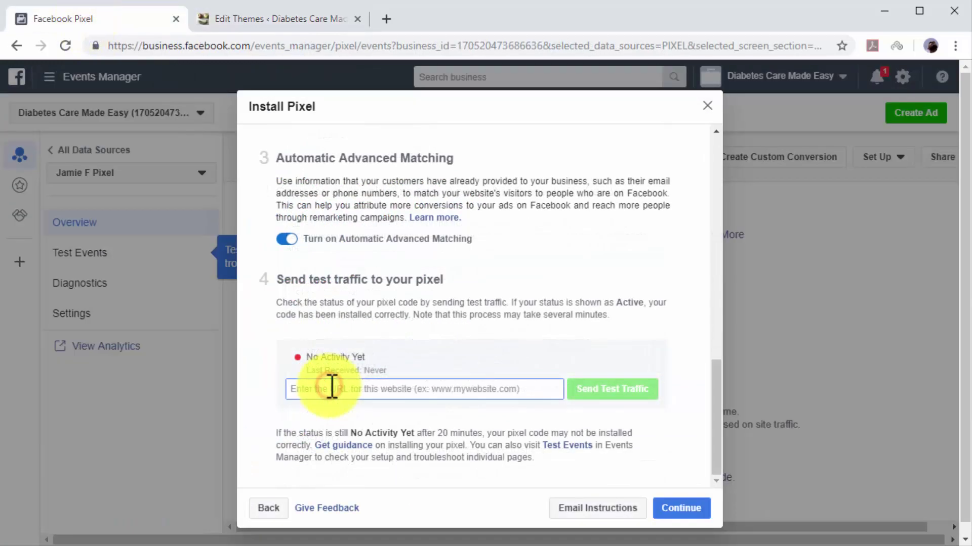
Step: Send test traffic to the site's home page URL and check the pixel turns Active
key(ctrl+v)
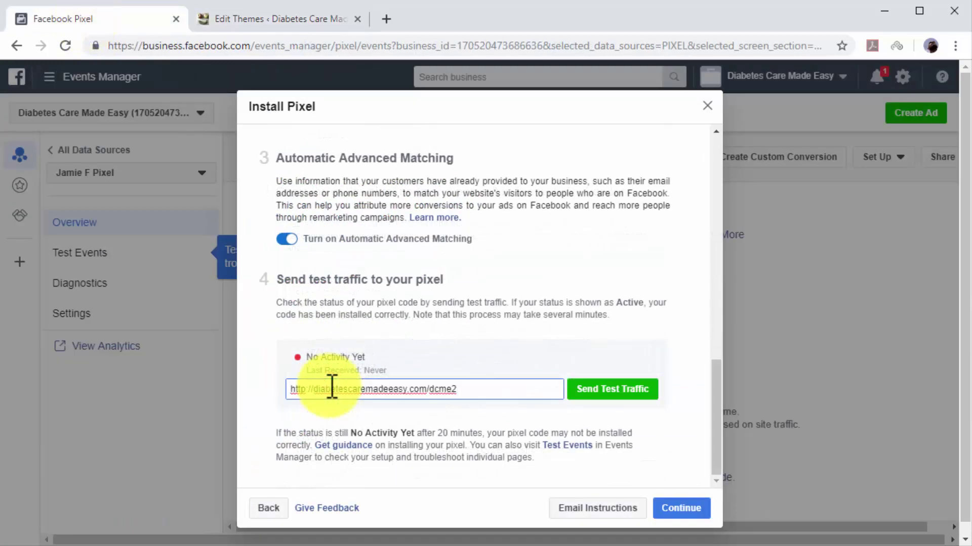
click(603, 392)
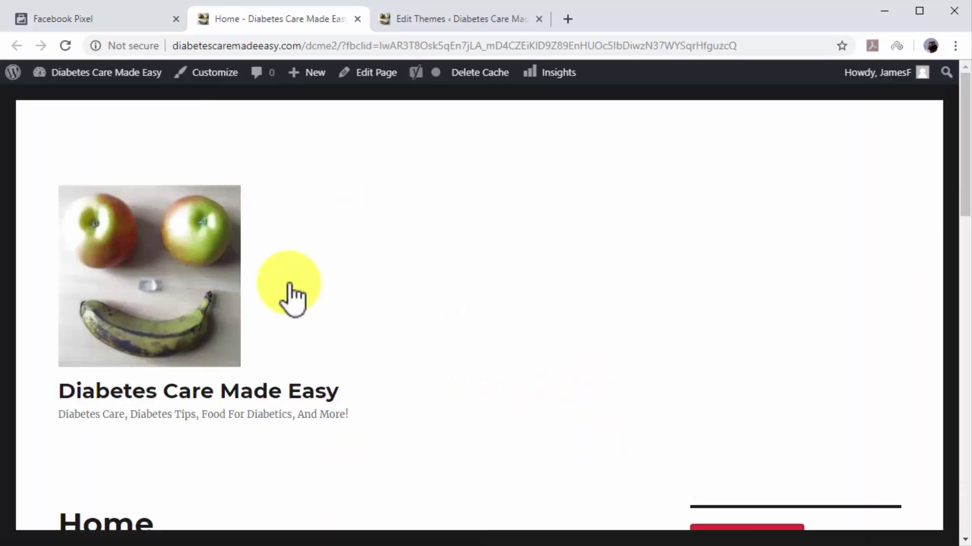
click(99, 21)
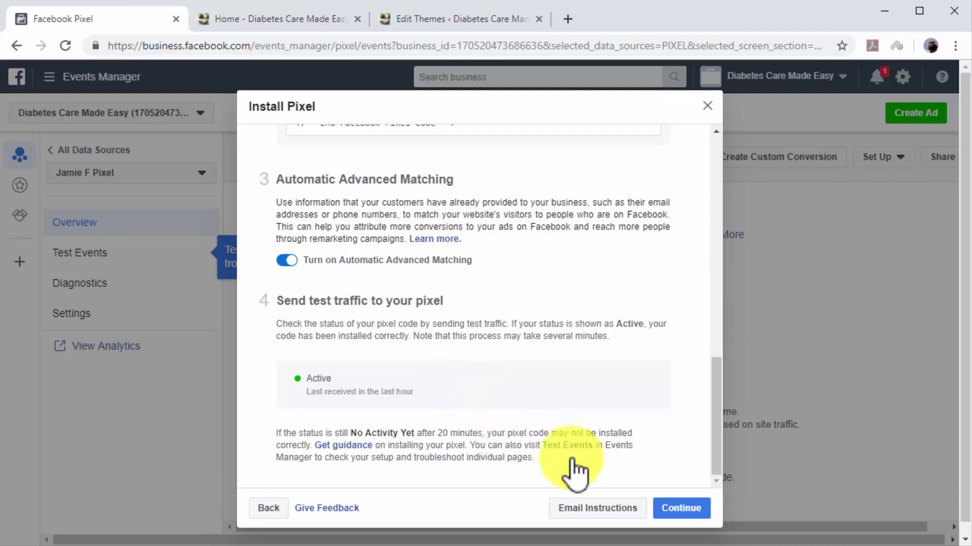
Step: Choose manual event installation and copy the View Content code fbq('track', 'ViewContent')
click(669, 504)
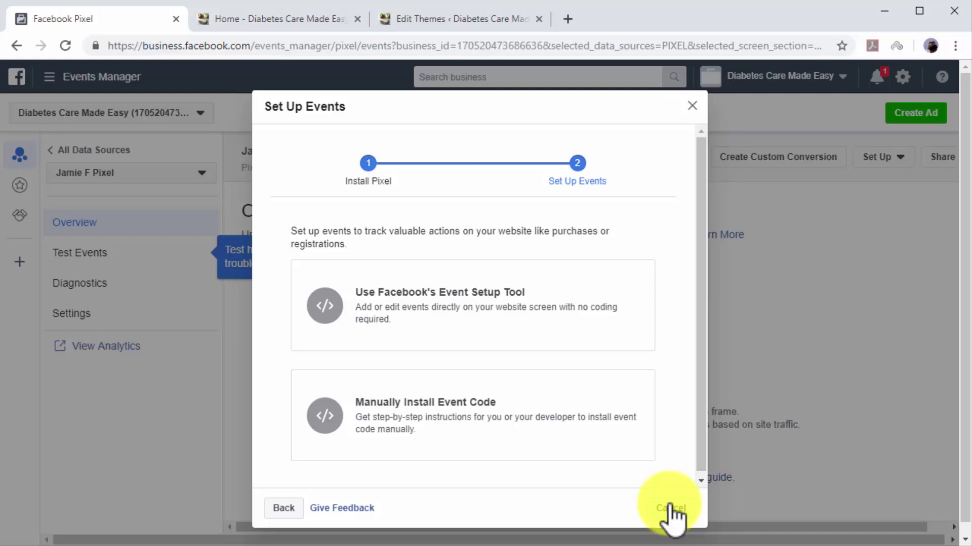
click(578, 438)
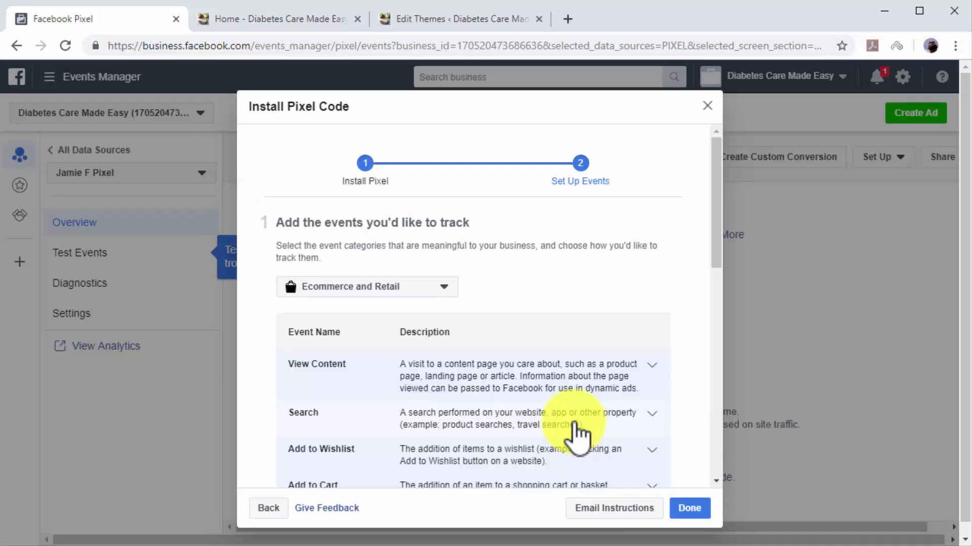
click(536, 387)
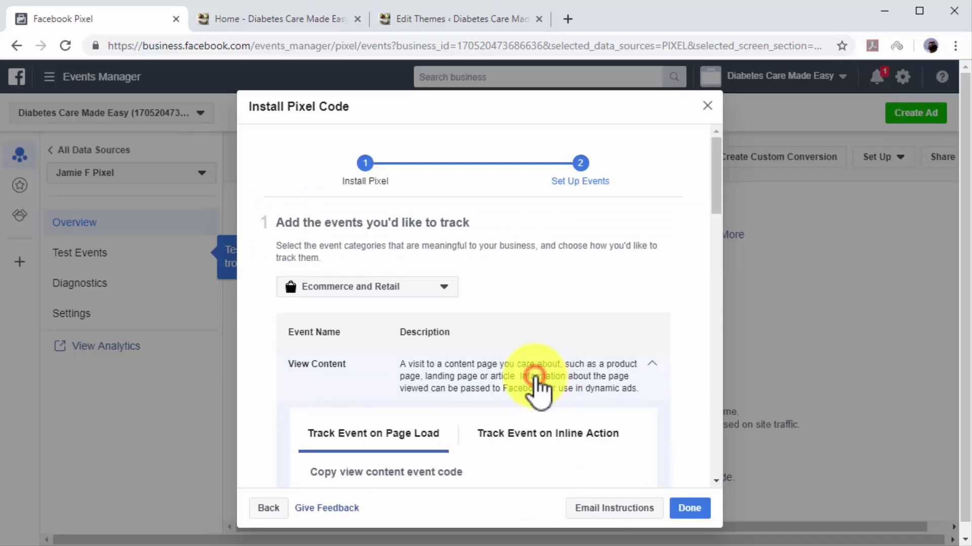
scroll(537, 387, down, 5)
click(535, 377)
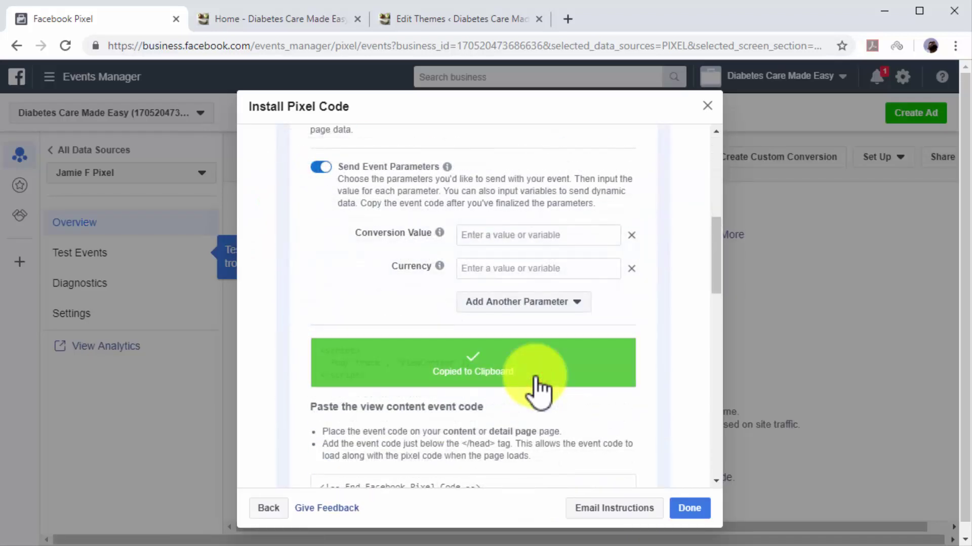
scroll(535, 377, down, 2)
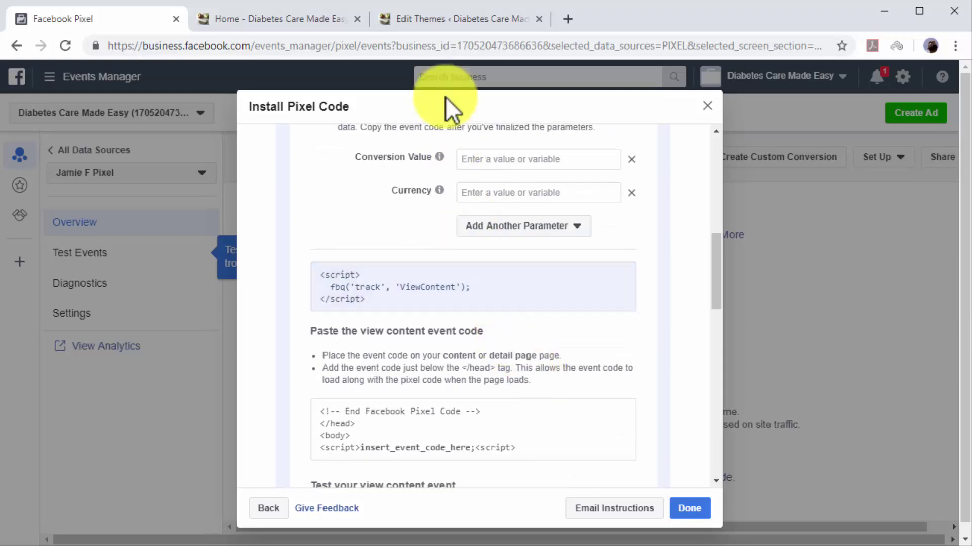
click(439, 25)
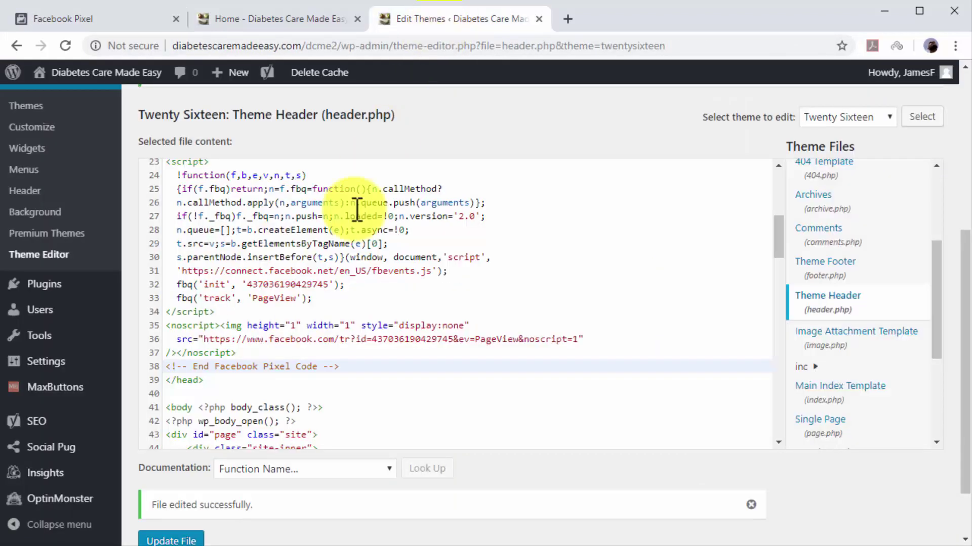
Step: Paste the ViewContent script below </head>, save header.php, and mark the event setup Done
click(253, 380)
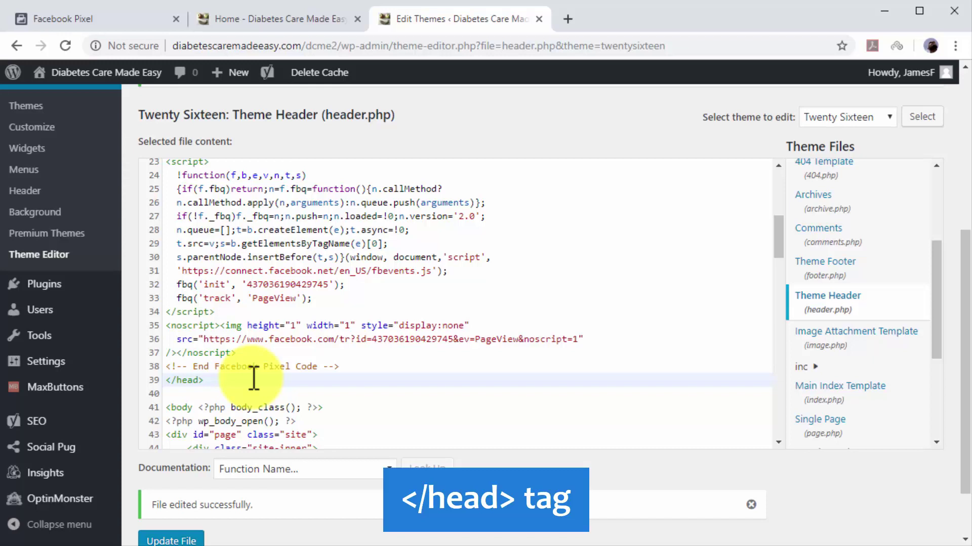
key(ctrl+v)
click(188, 499)
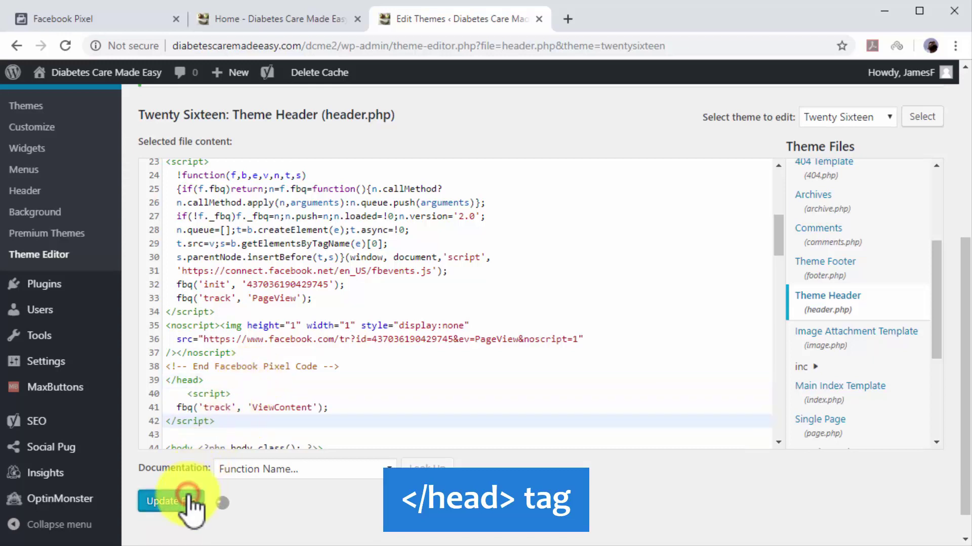
click(133, 18)
click(688, 509)
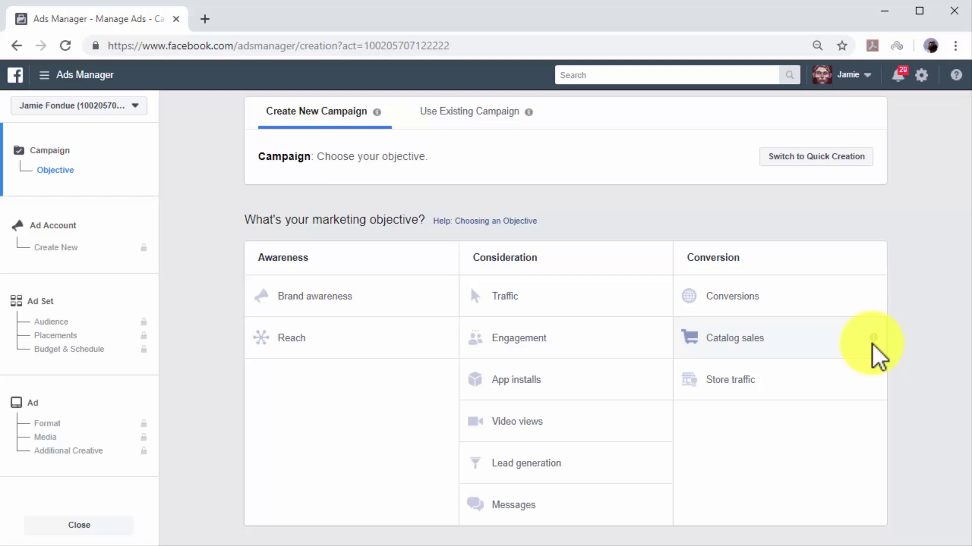
Step: Create a Conversions campaign named 'New Remarketing Campaign' and confirm the ad account settings
click(843, 304)
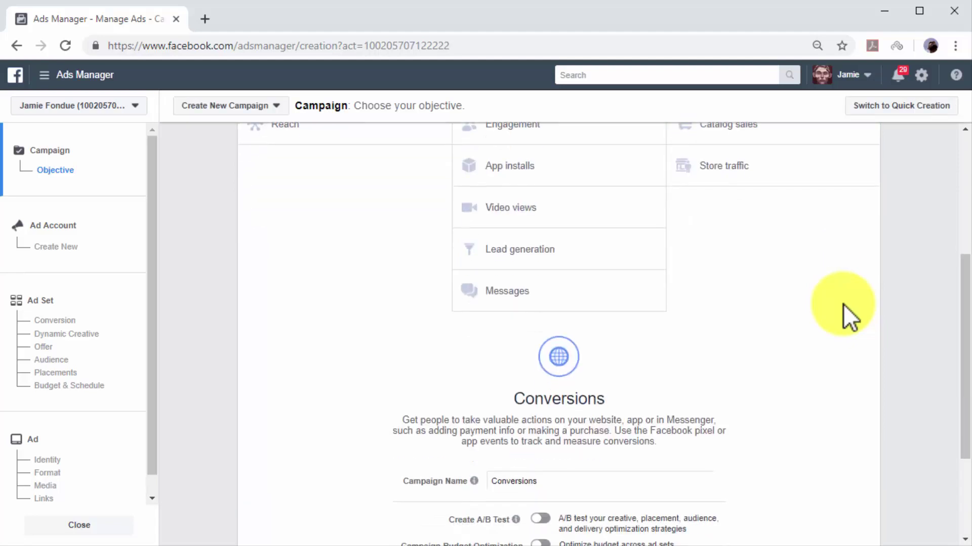
click(712, 354)
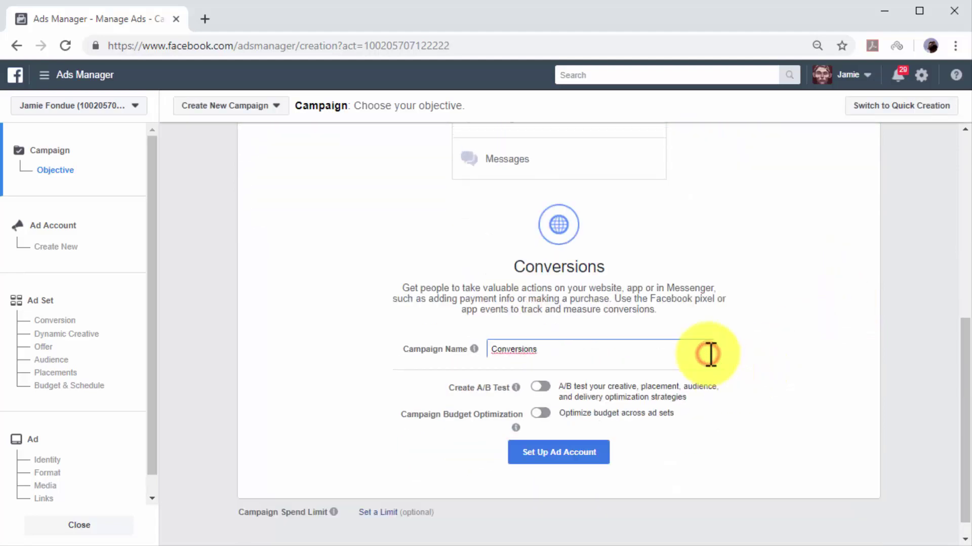
key(ctrl+a)
key(ctrl+v)
click(586, 463)
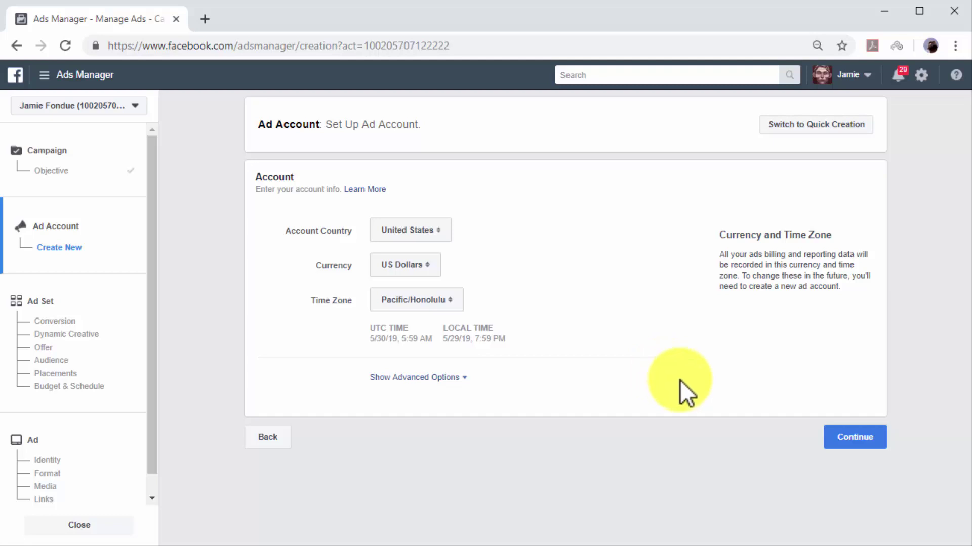
click(841, 441)
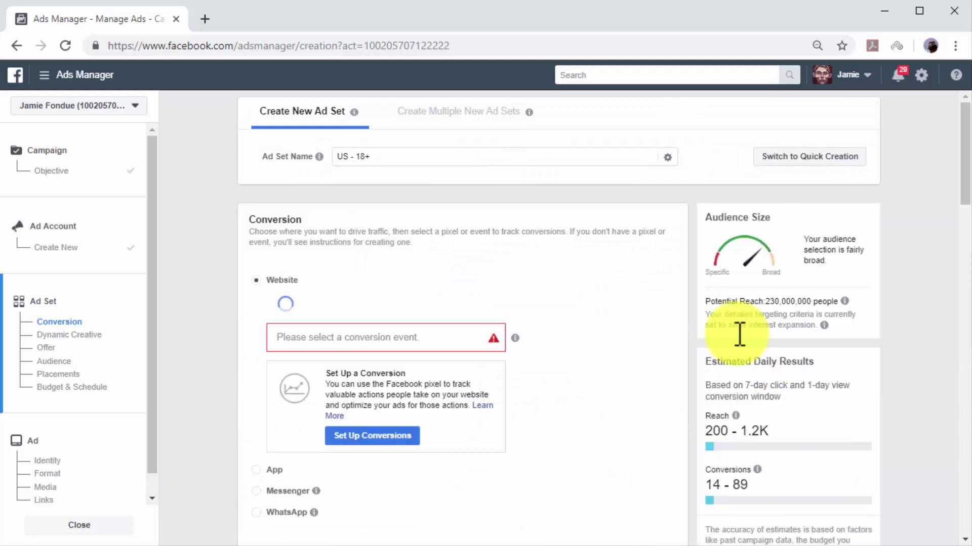
Step: Rename the ad set 'Remarketing Ad Set' and set Website with View Content as the conversion event
click(581, 161)
key(BackSpace)
key(BackSpace)
key(BackSpace)
key(BackSpace)
key(BackSpace)
key(BackSpace)
key(BackSpace)
key(BackSpace)
text(Remarketing Ad Set)
click(284, 279)
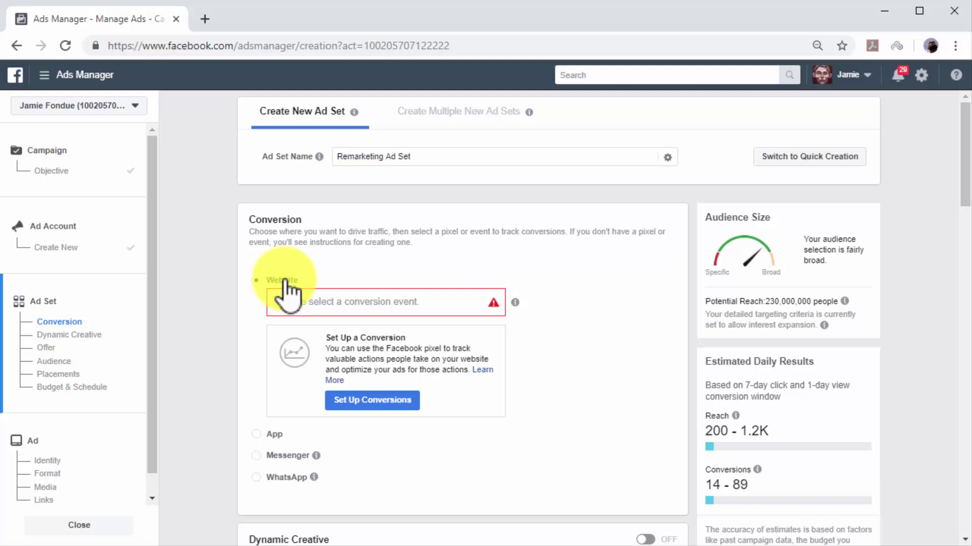
click(300, 302)
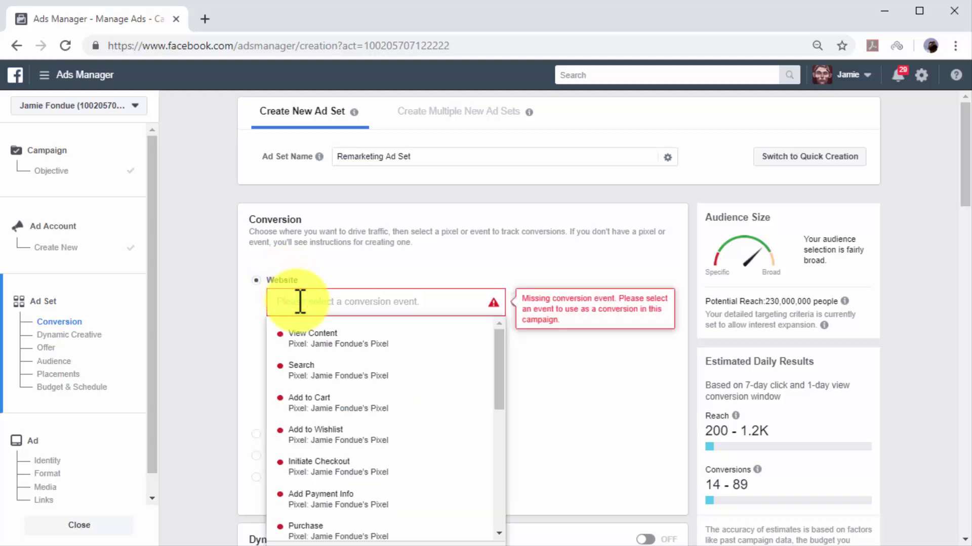
click(336, 342)
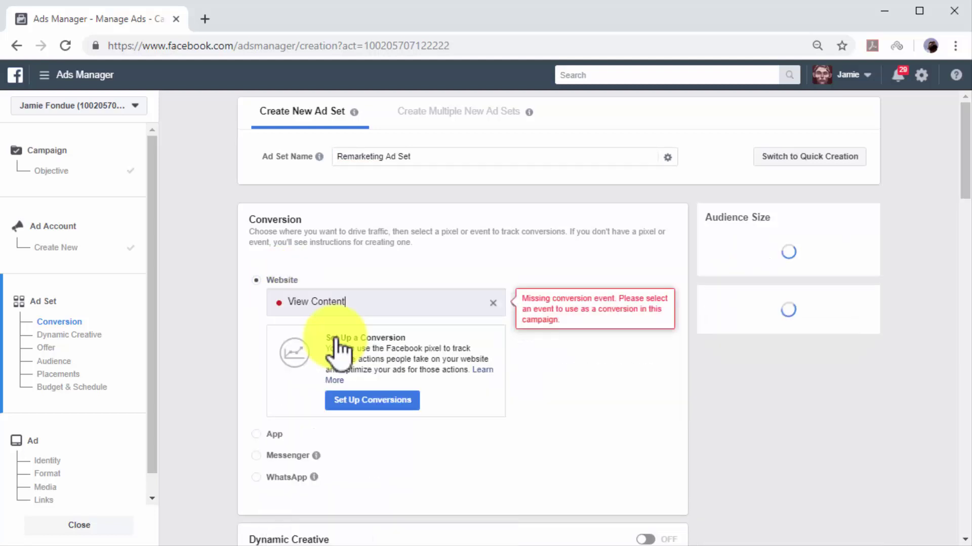
scroll(561, 360, down, 6)
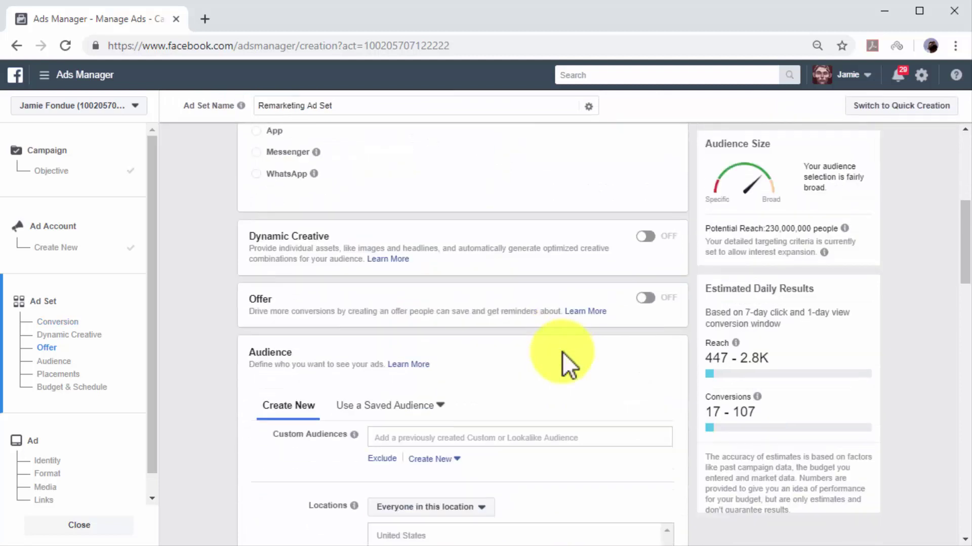
scroll(563, 353, down, 3)
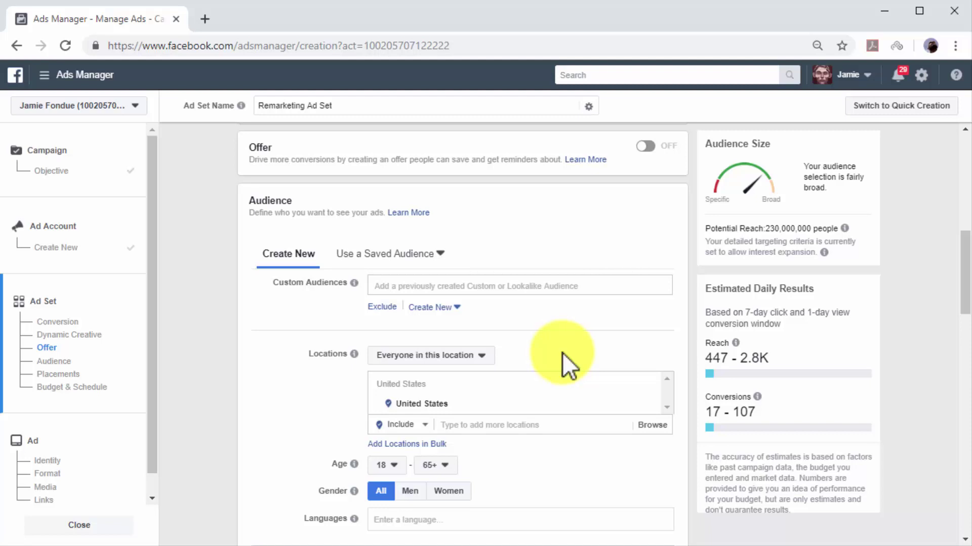
Step: Target the English Speakers saved audience
click(441, 255)
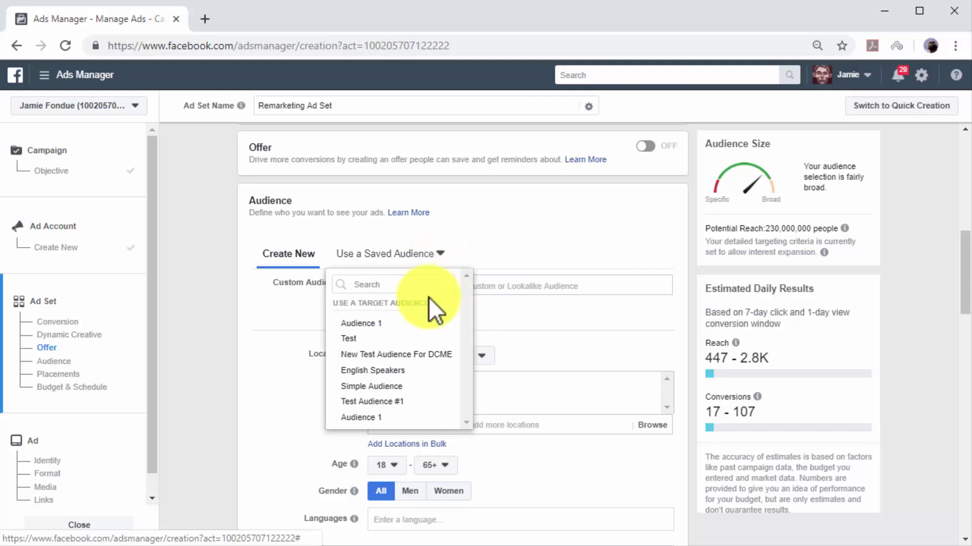
mouse_move(422, 324)
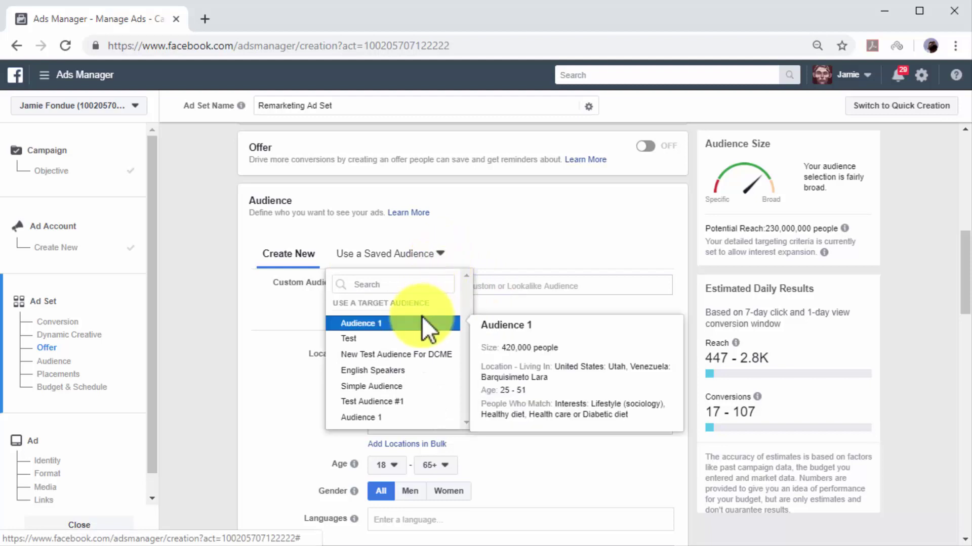
click(419, 372)
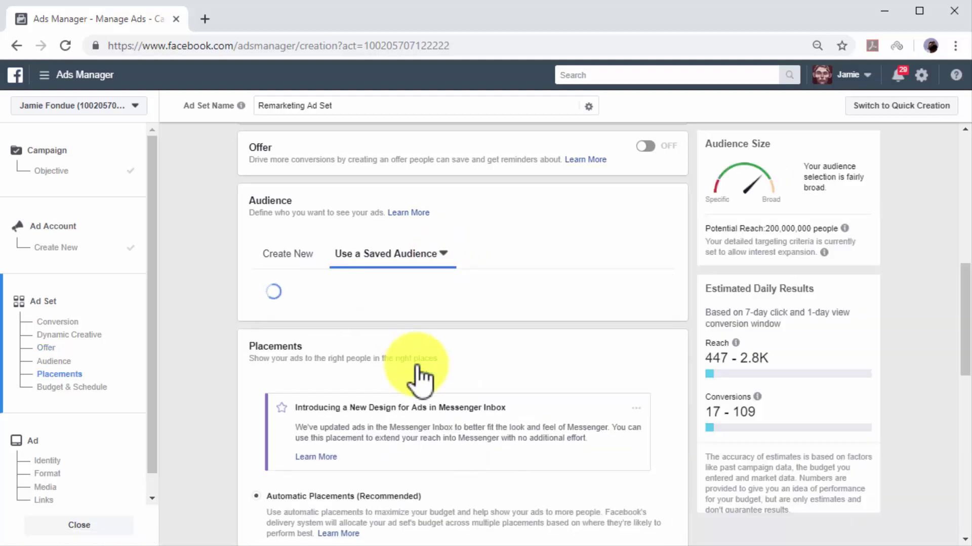
scroll(478, 420, down, 8)
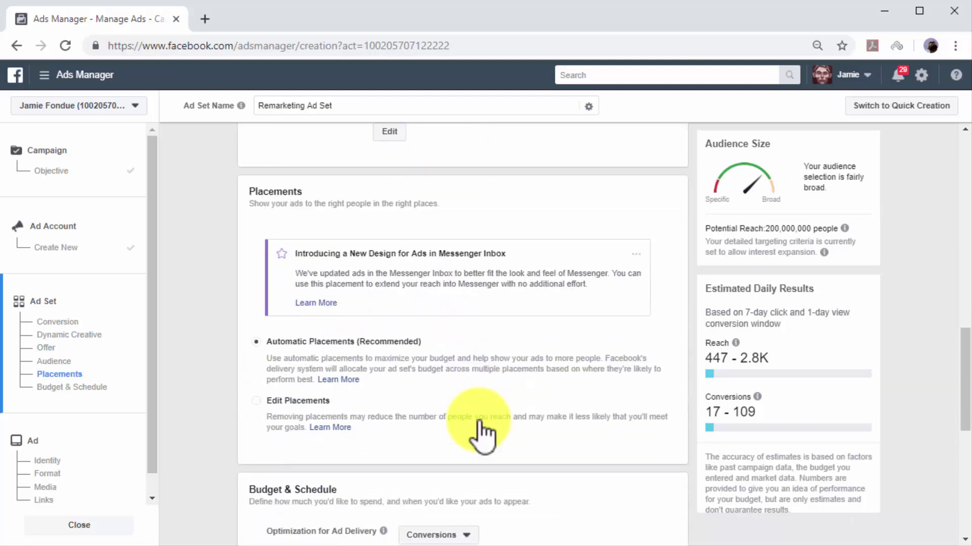
scroll(479, 420, down, 5)
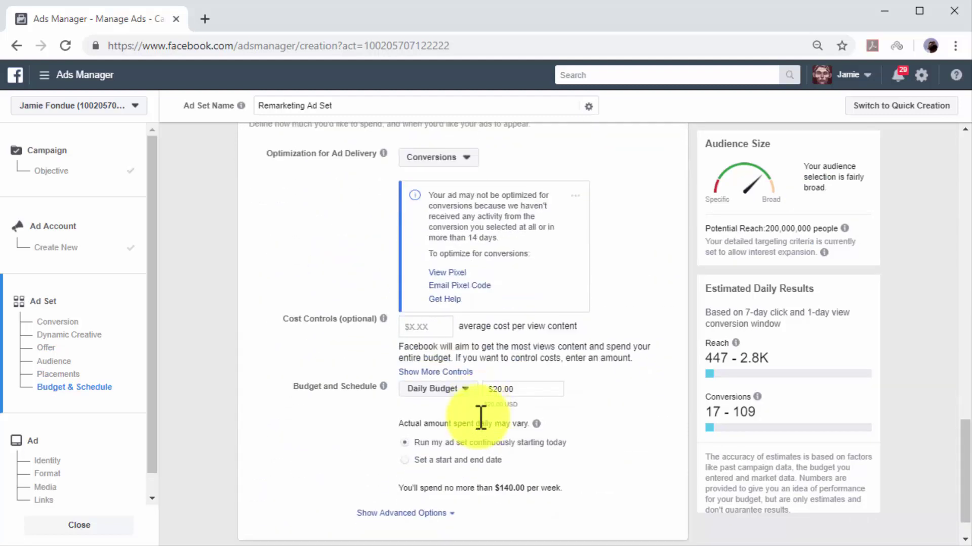
Step: Keep a daily budget, lower it from $20.00 to $10.00, and continue to the ad
click(457, 390)
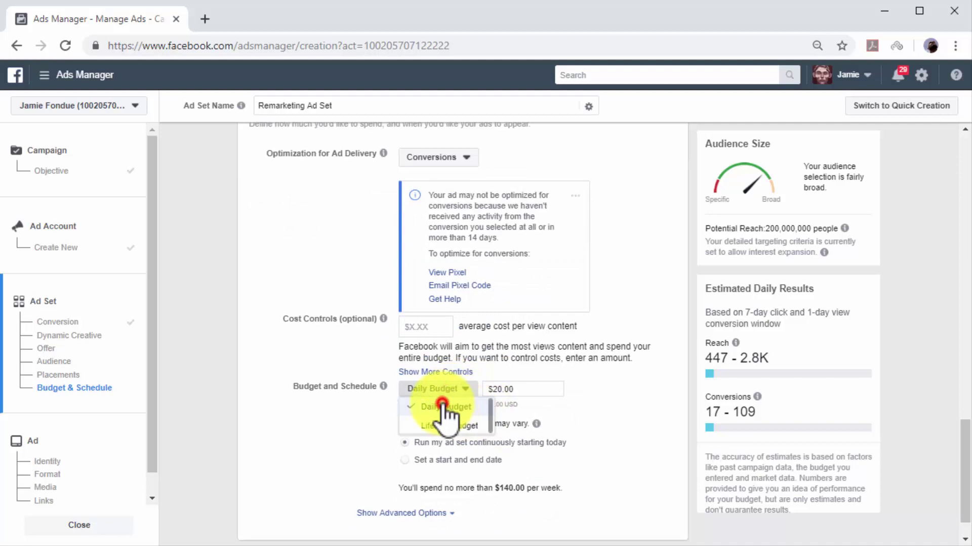
click(445, 407)
click(500, 389)
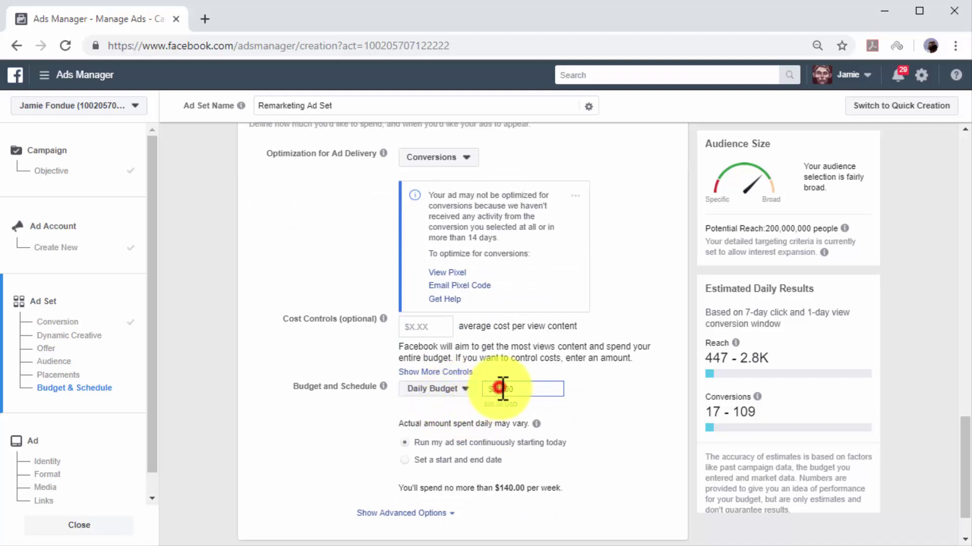
key(BackSpace)
text(1)
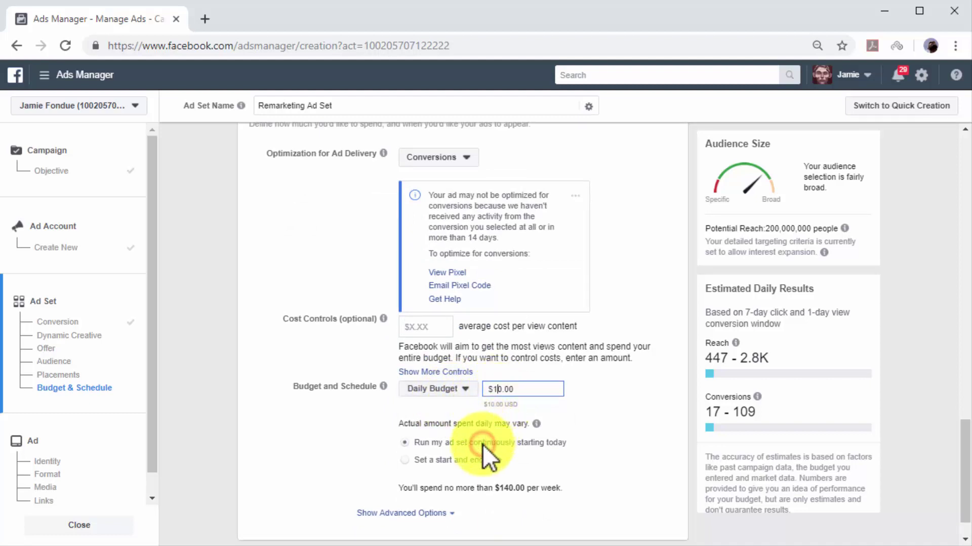
click(482, 444)
scroll(536, 471, down, 1)
click(650, 527)
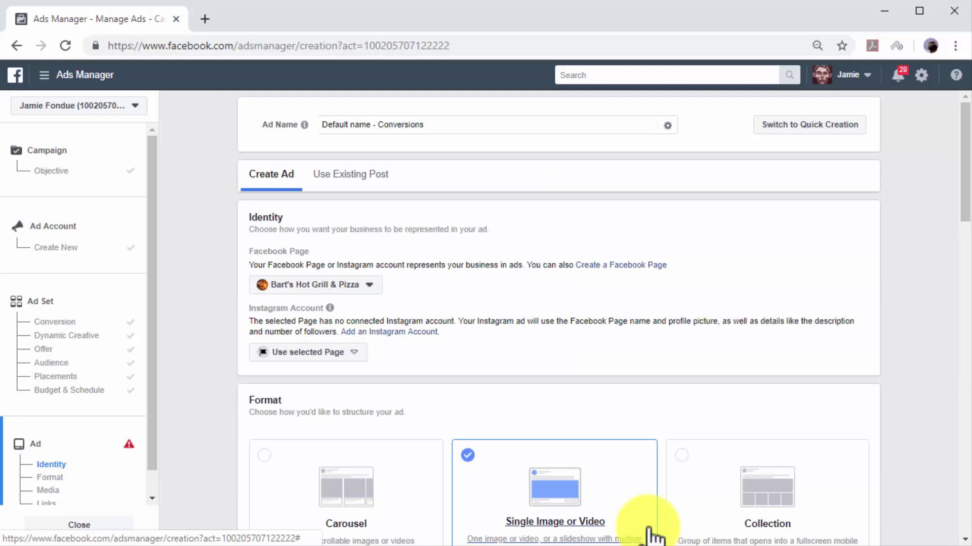
Step: Rename the ad to 'New Remarketing Ad'
click(473, 125)
key(BackSpace)
key(BackSpace)
key(BackSpace)
key(BackSpace)
key(BackSpace)
key(BackSpace)
key(BackSpace)
key(BackSpace)
key(BackSpace)
key(BackSpace)
key(BackSpace)
key(BackSpace)
key(BackSpace)
key(BackSpace)
key(BackSpace)
key(BackSpace)
key(BackSpace)
key(BackSpace)
key(BackSpace)
key(BackSpace)
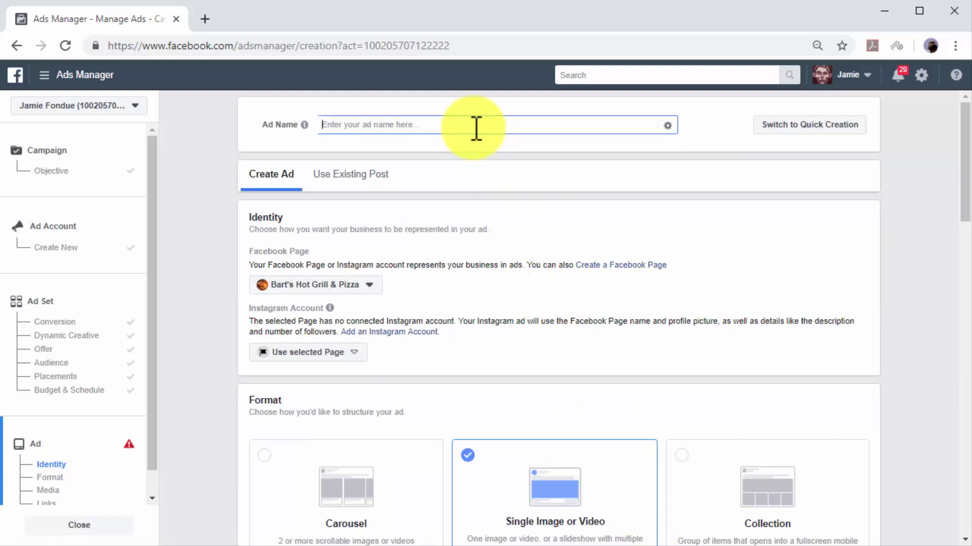
text(New Remarketing Ad)
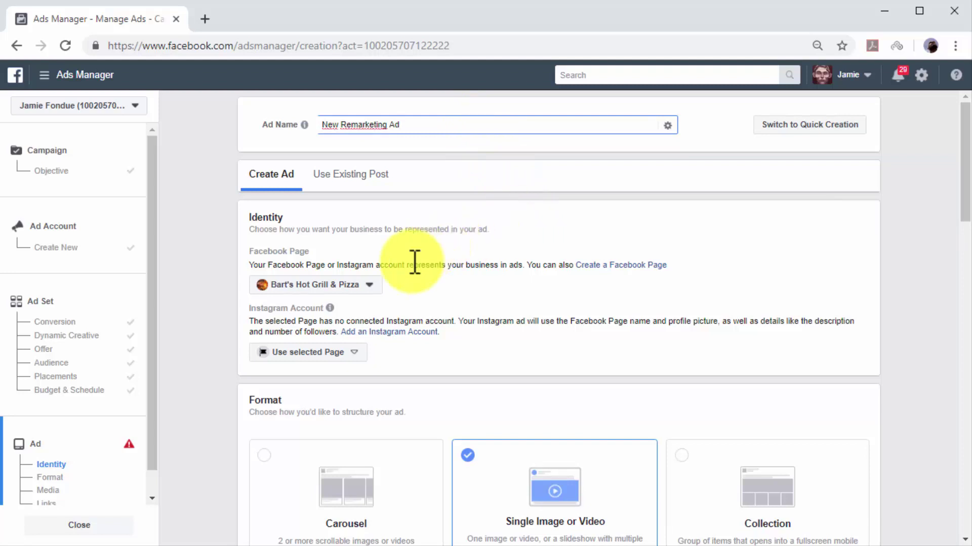
Step: Represent the ad with the Diabetes Care ME page and build it from an existing post
click(374, 284)
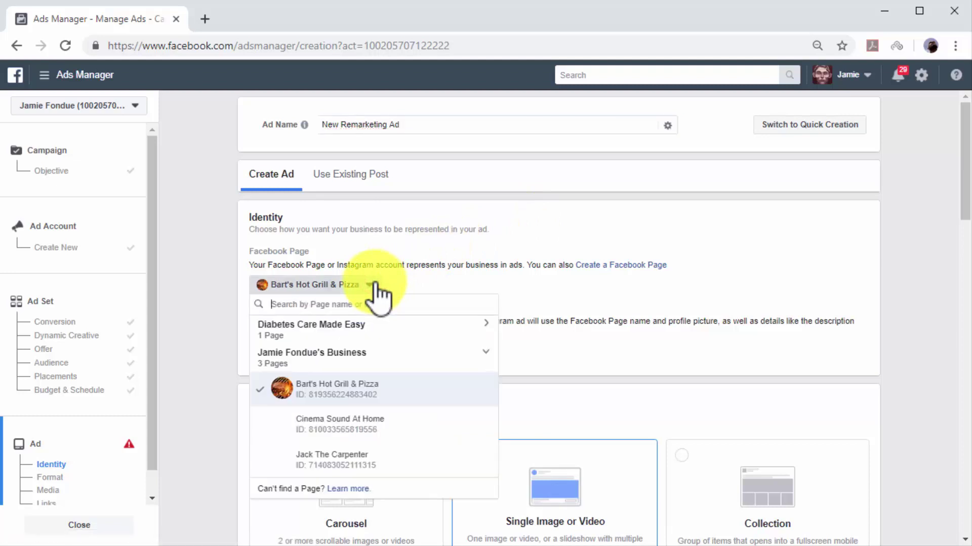
click(392, 329)
click(356, 357)
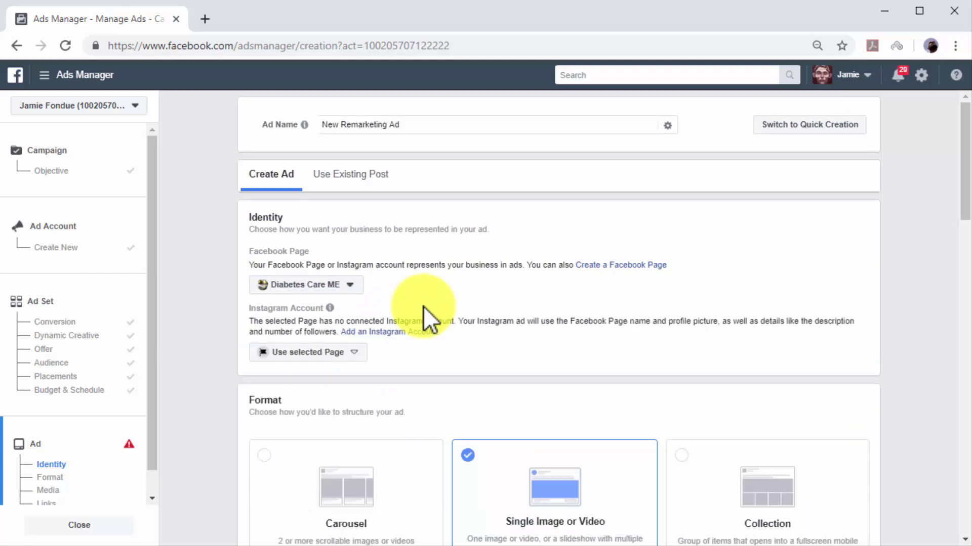
click(345, 181)
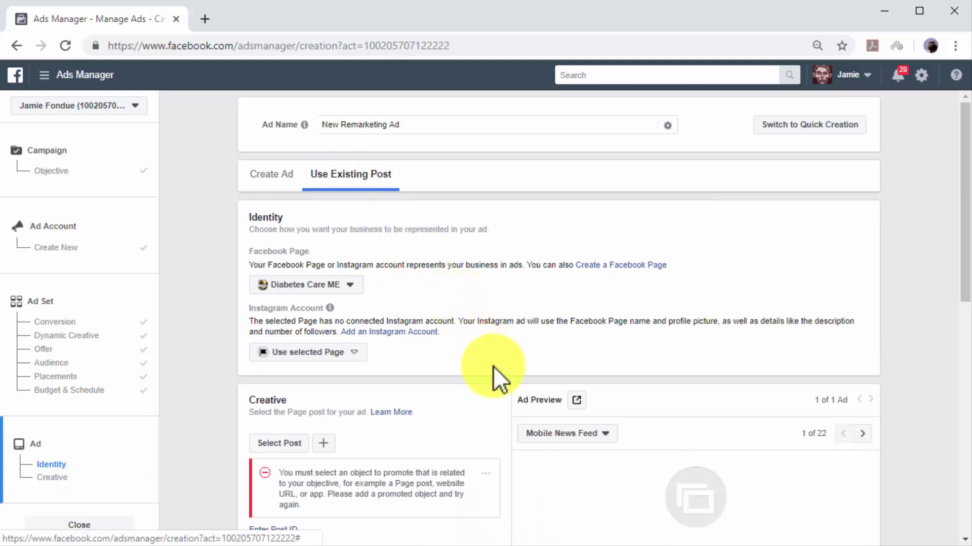
Step: Use the May 29, 2019 'Whether you are diabetic…' post as the ad's creative
scroll(490, 366, down, 3)
click(287, 296)
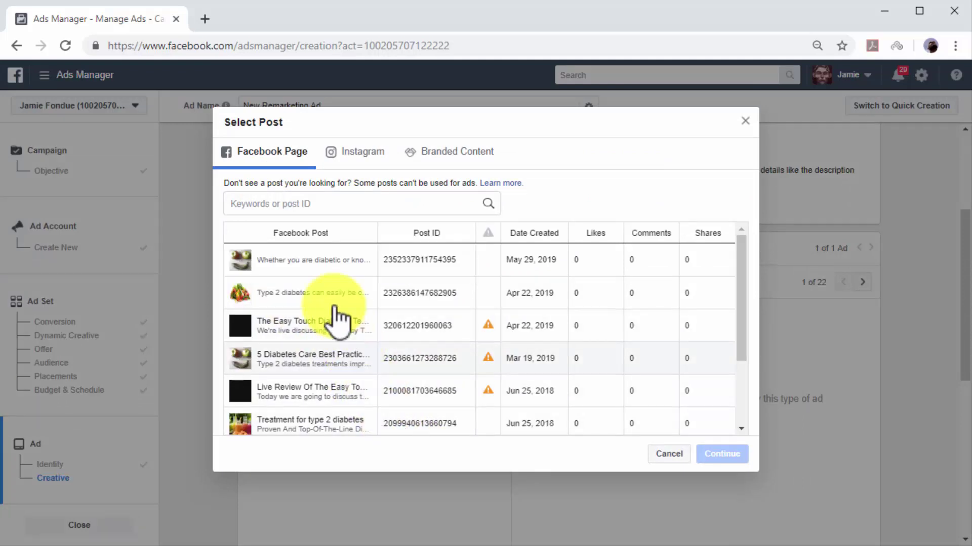
click(324, 266)
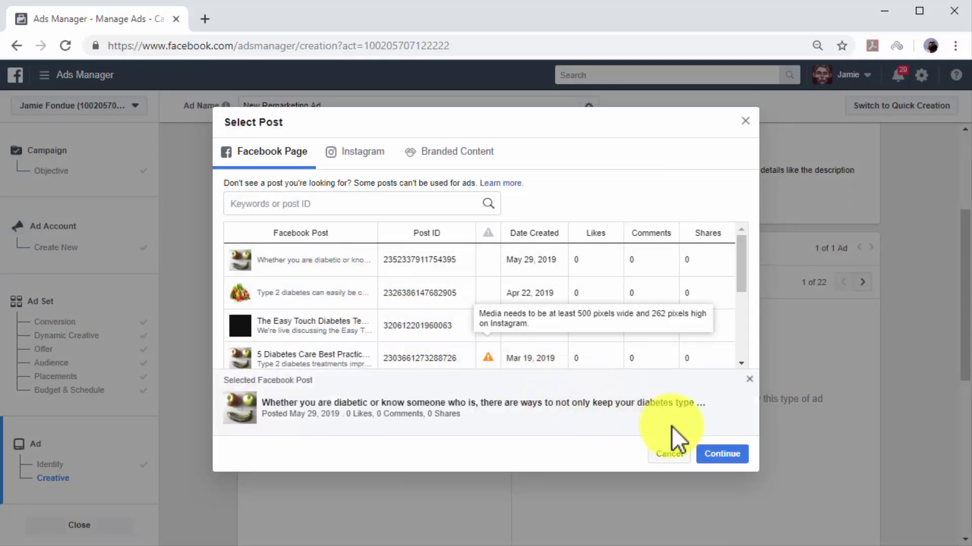
click(728, 452)
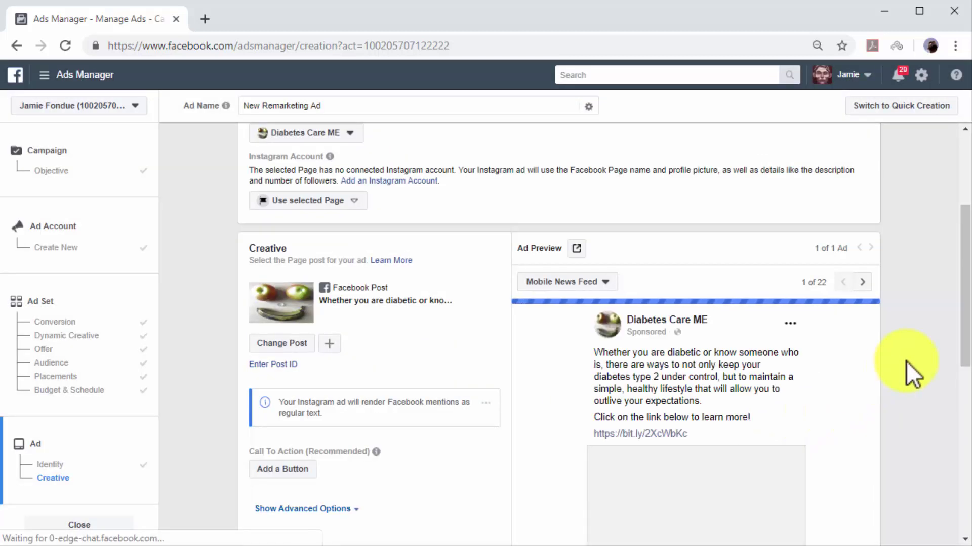
scroll(906, 360, down, 2)
scroll(905, 360, down, 1)
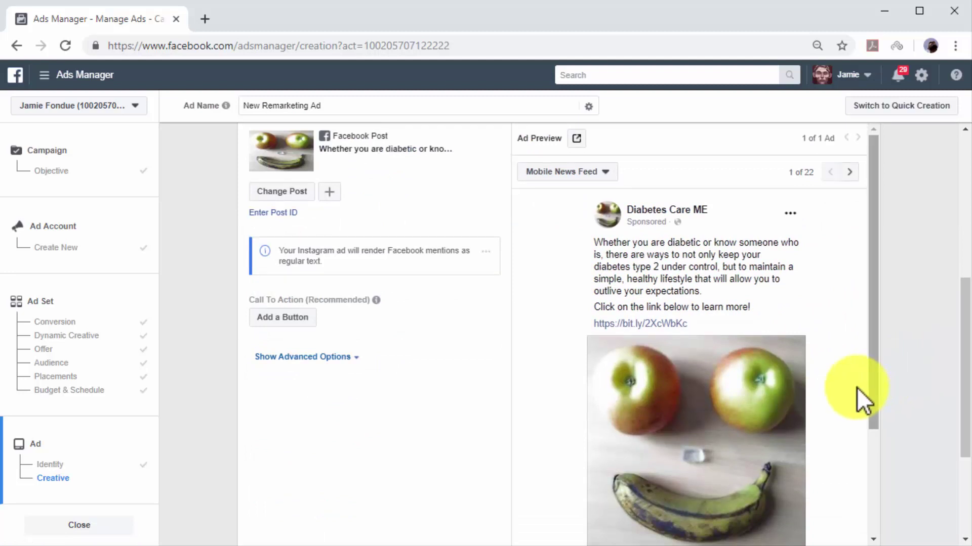
scroll(858, 387, down, 3)
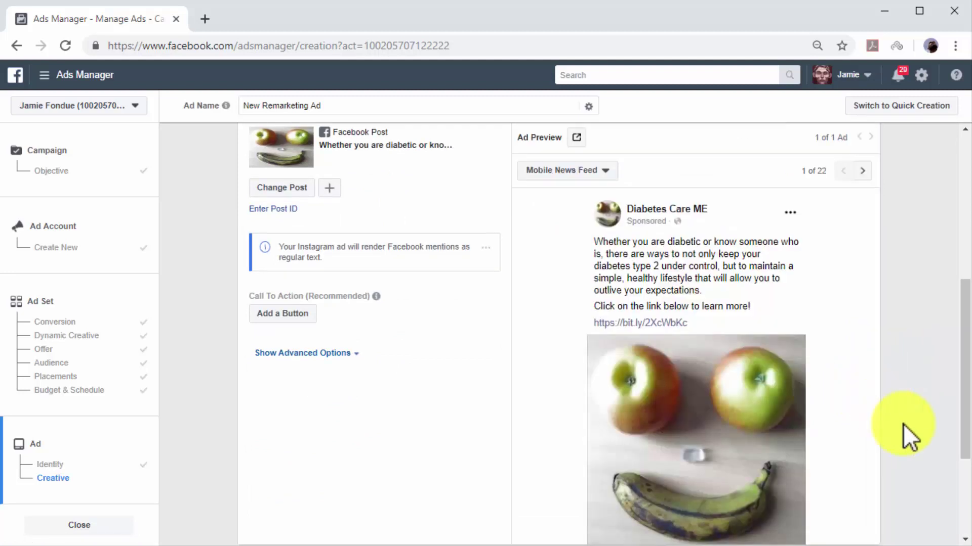
scroll(903, 424, down, 3)
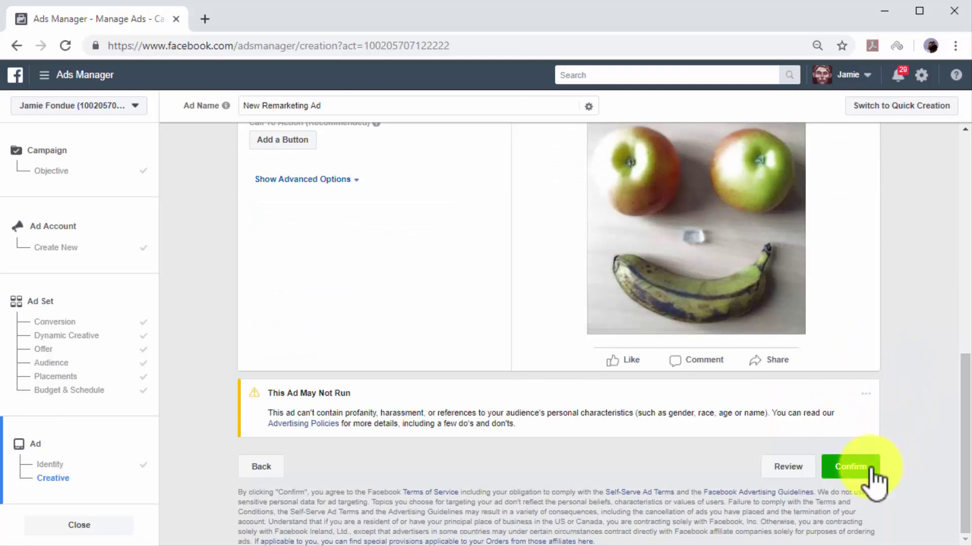